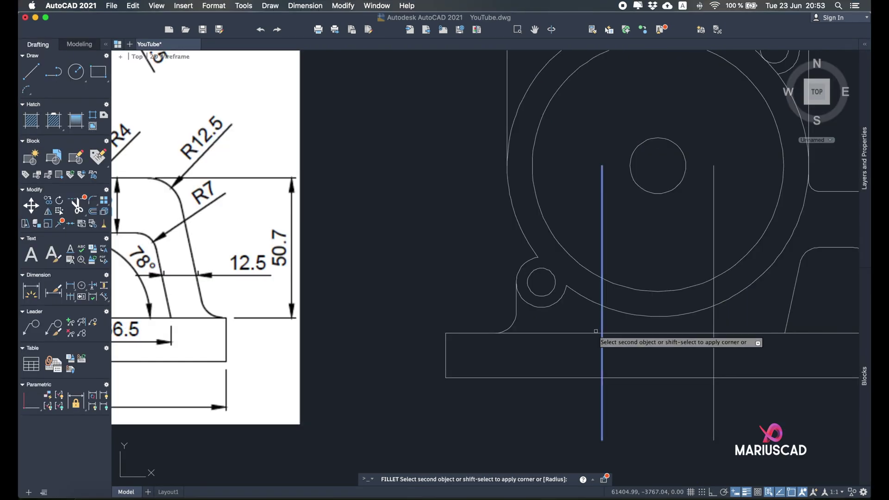
click(596, 333)
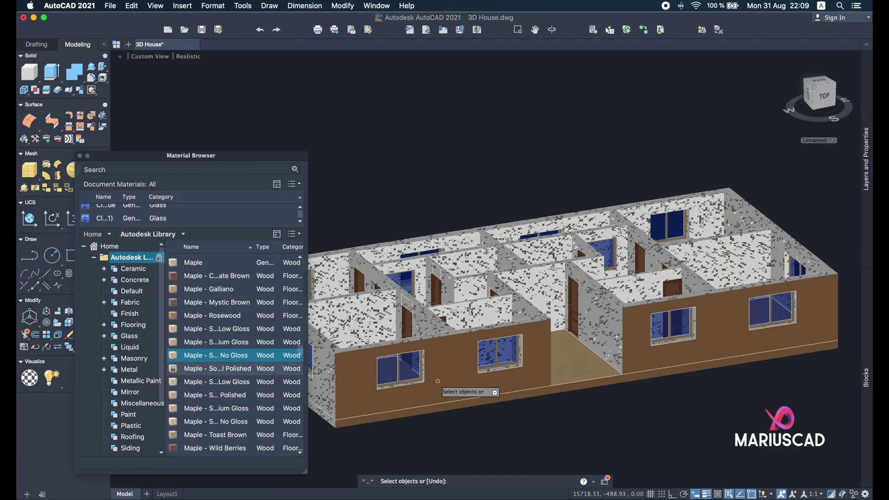
click(438, 381)
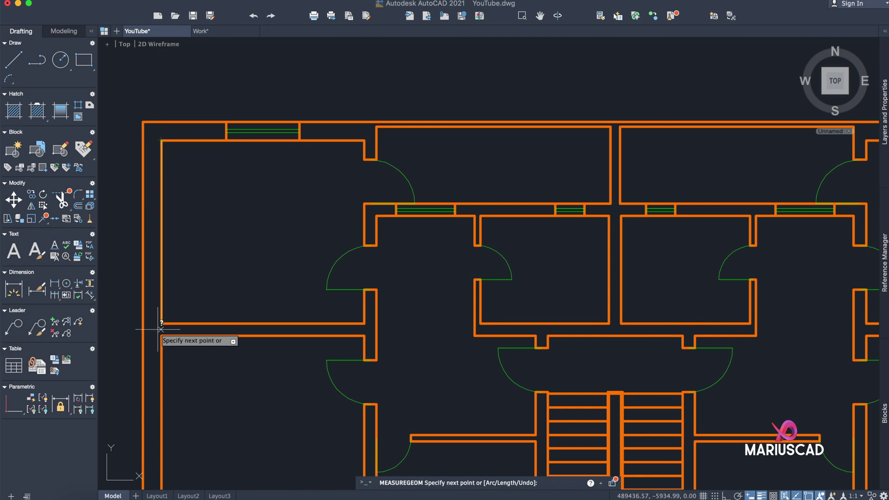
click(162, 322)
click(364, 323)
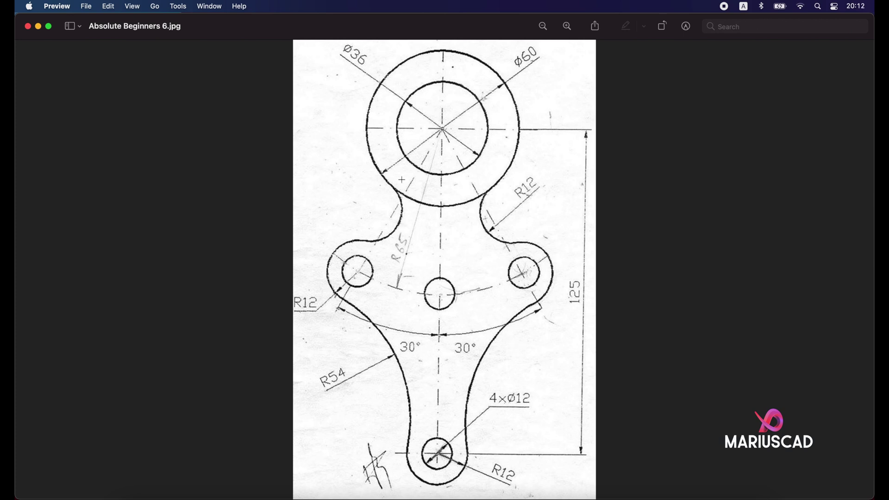
Switch from the reference image to AutoCAD and set the drawing's length units to Decimal with 0.000 precision
click(39, 27)
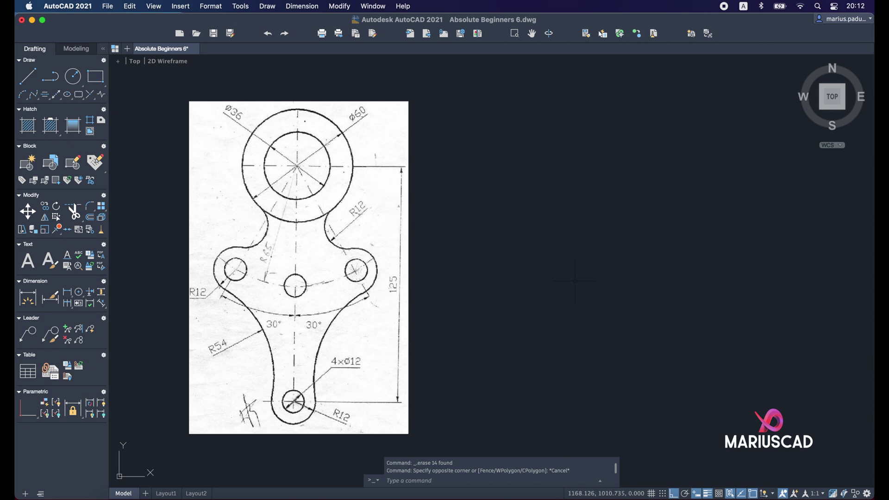
text(units)
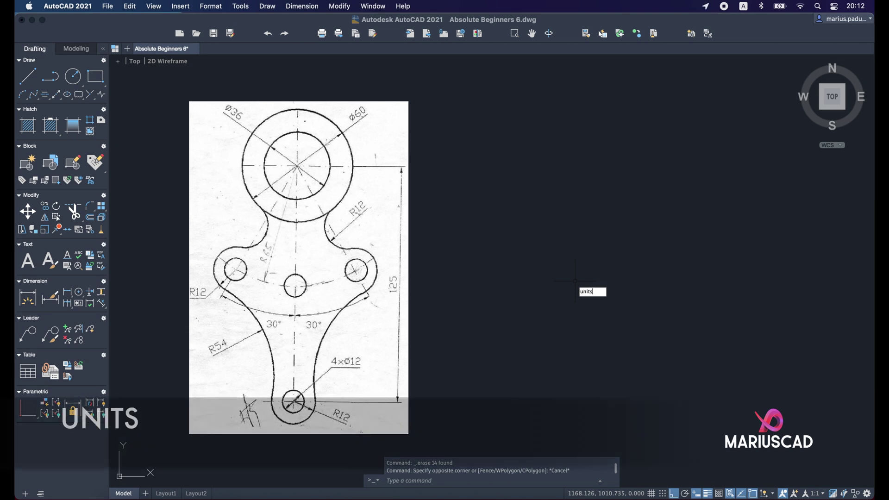
key(Return)
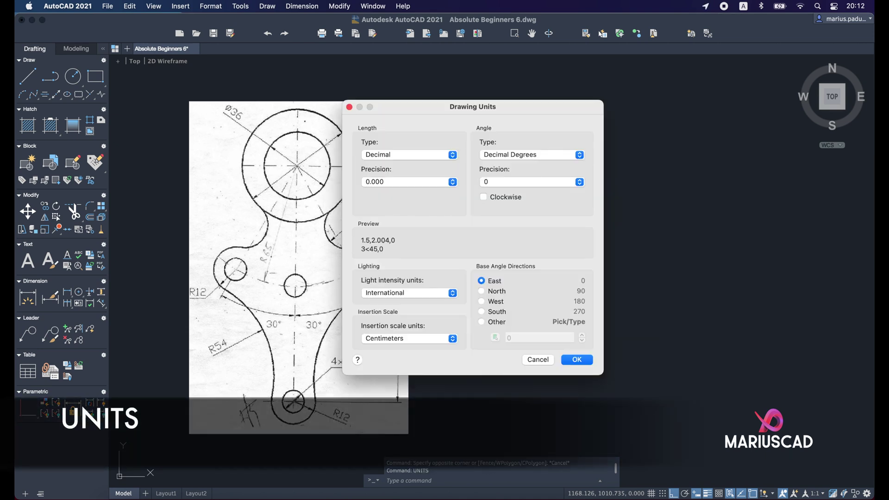
click(399, 155)
click(399, 163)
click(399, 182)
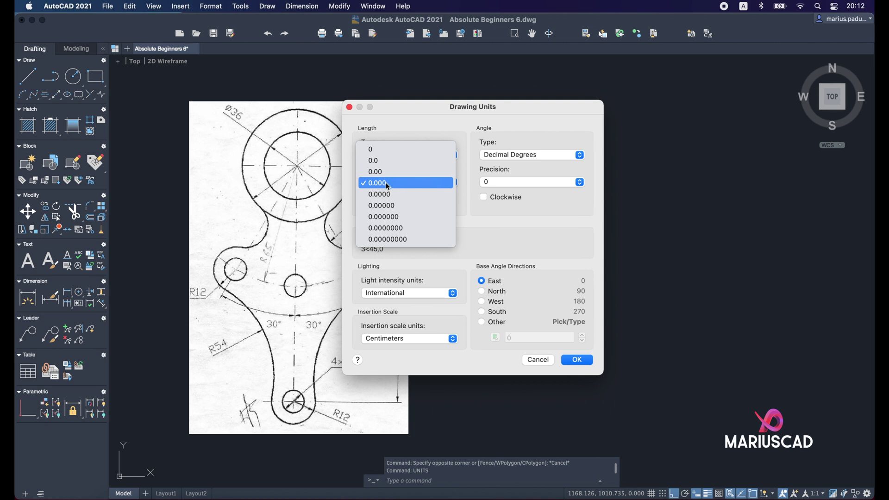
click(387, 186)
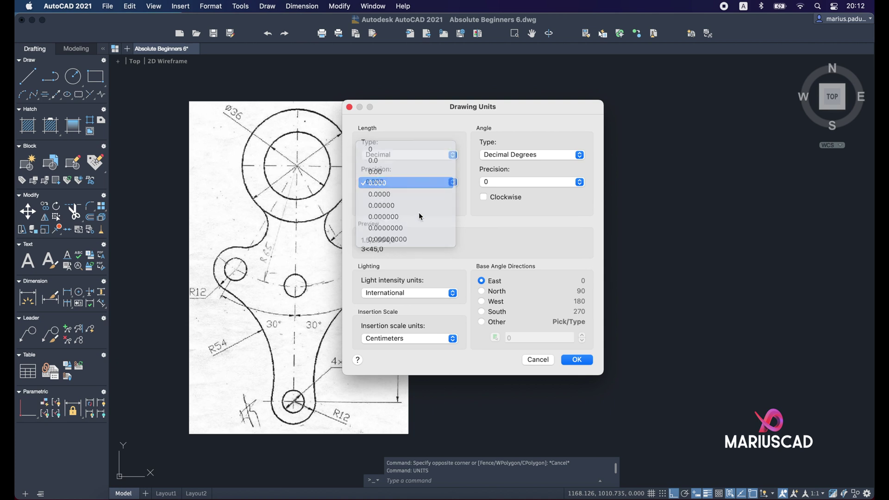
Keep International lighting units and the Centimeters insertion scale, set the angle precision to 0.0, and accept the drawing units
click(404, 294)
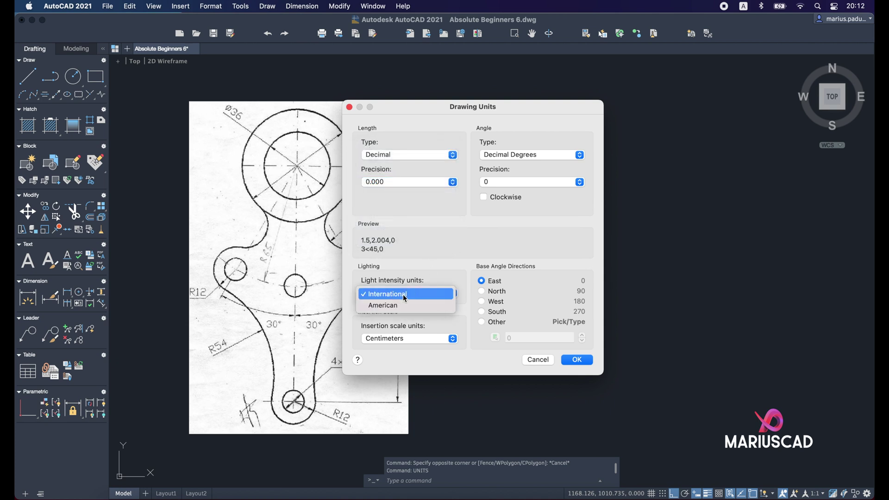
click(405, 296)
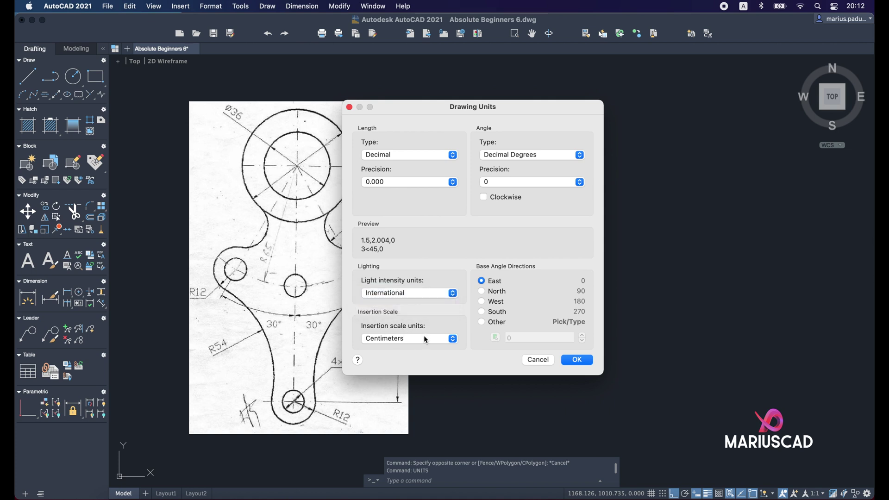
click(425, 339)
click(421, 340)
click(510, 185)
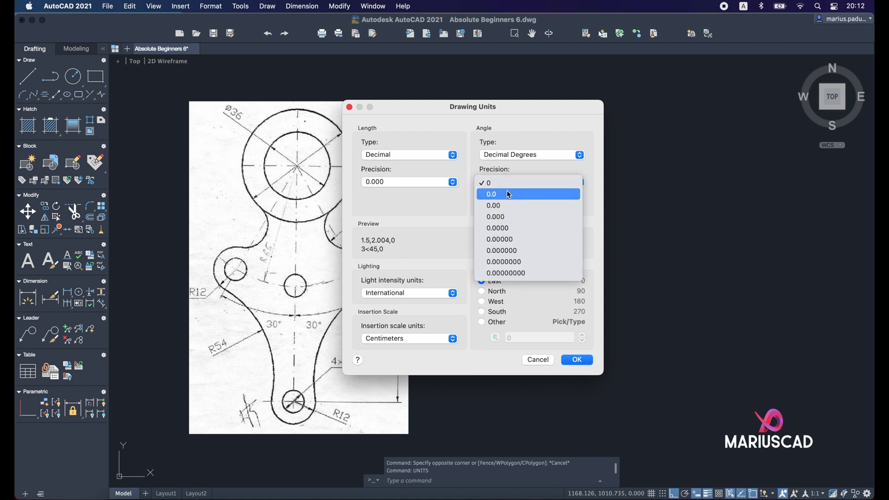
click(509, 194)
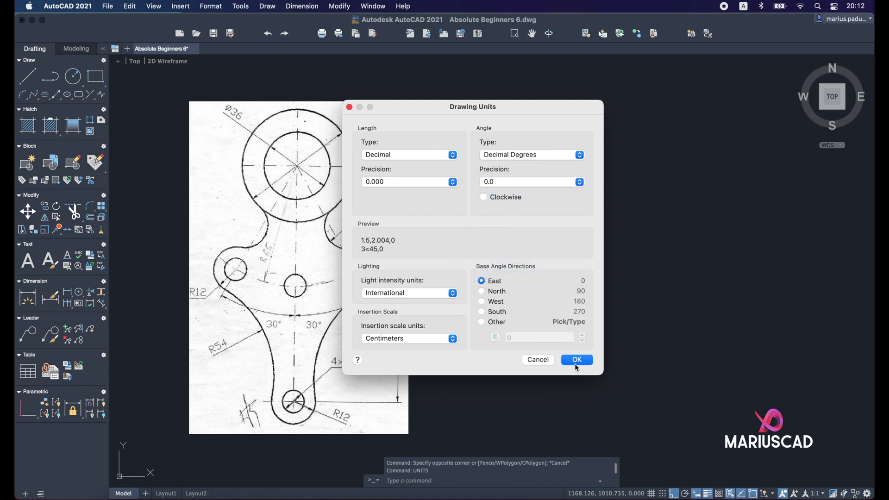
click(576, 362)
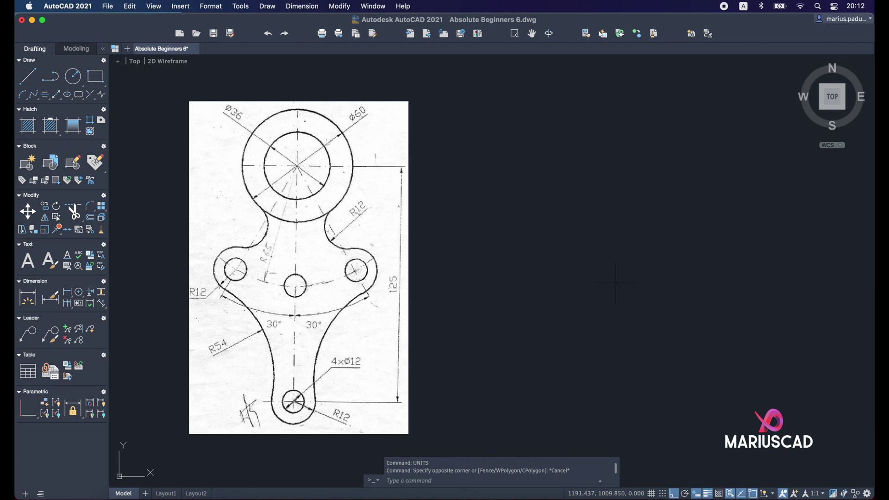
Draw a vertical line 125 units long, running downward in the empty space beside the reference image
text(line)
key(Return)
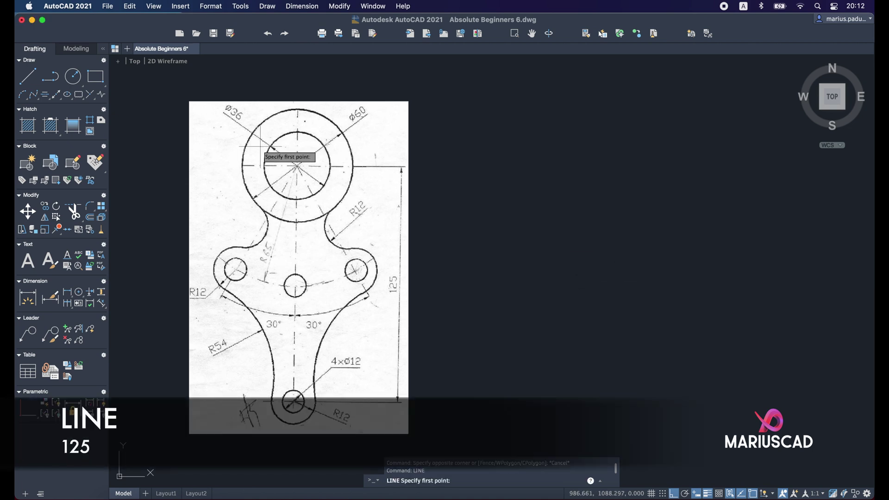
click(613, 168)
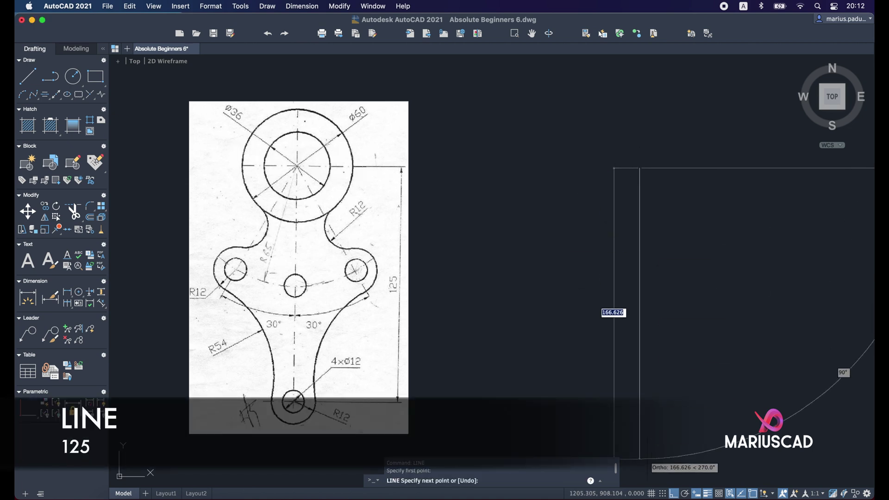
text(125)
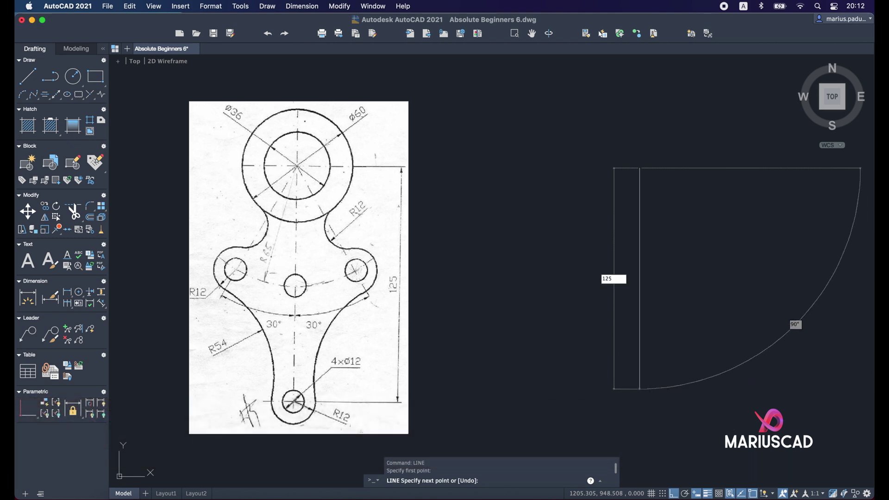
key(Return)
key(Escape)
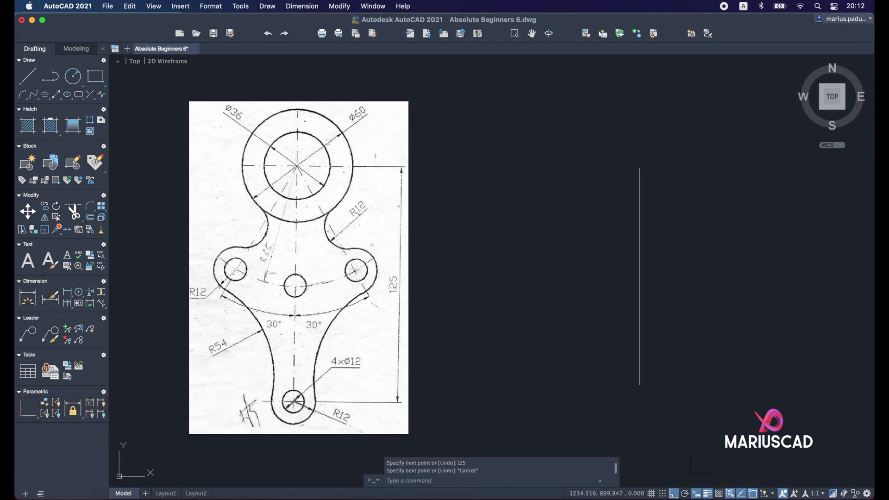
key(Delete)
key(Escape)
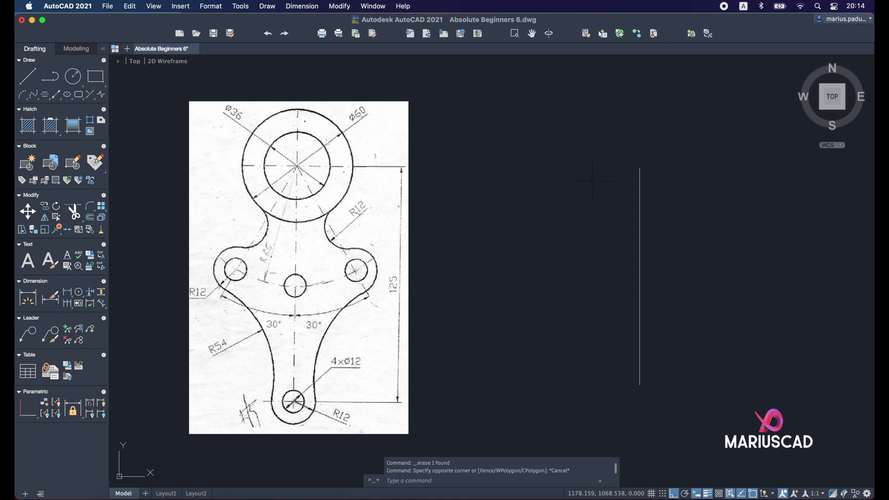
Draw a circle of diameter 36 centred on the upper endpoint of the vertical line
text(circle)
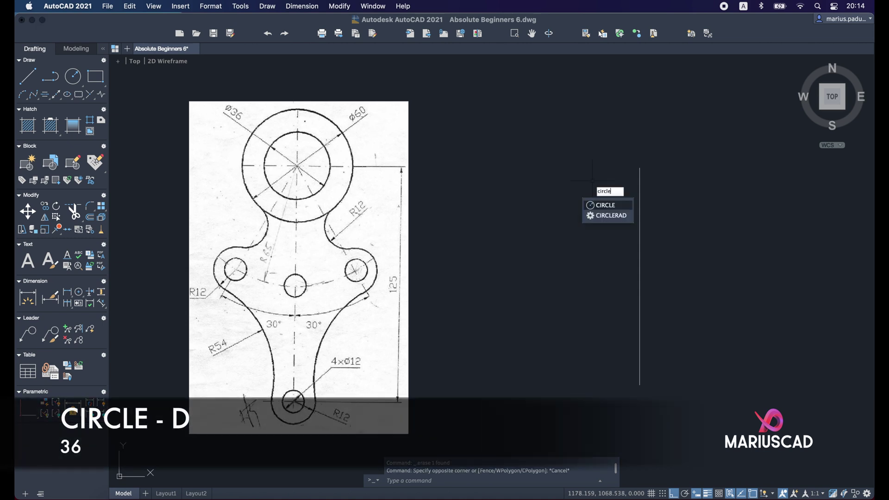
key(Return)
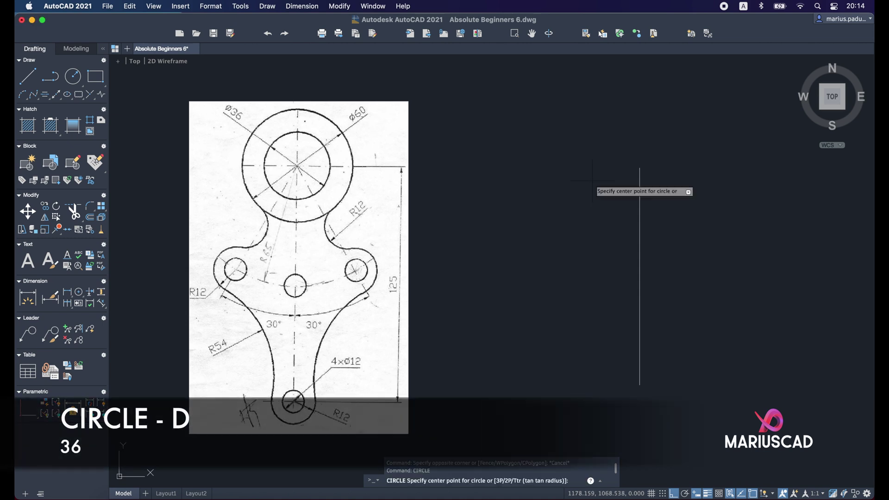
click(640, 168)
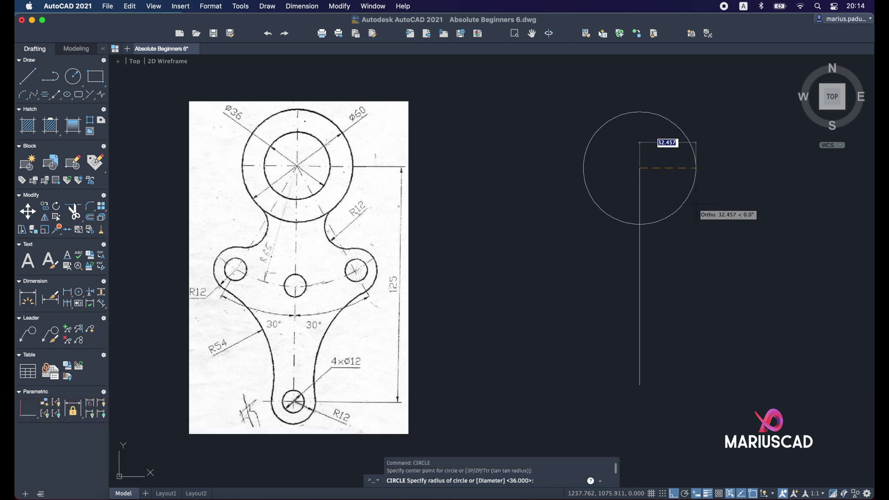
text(d)
key(Return)
text(36)
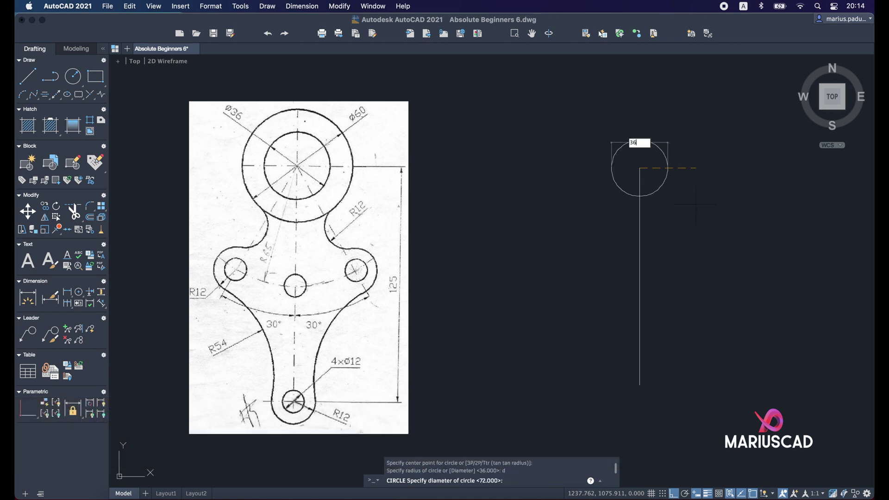
key(Return)
key(Escape)
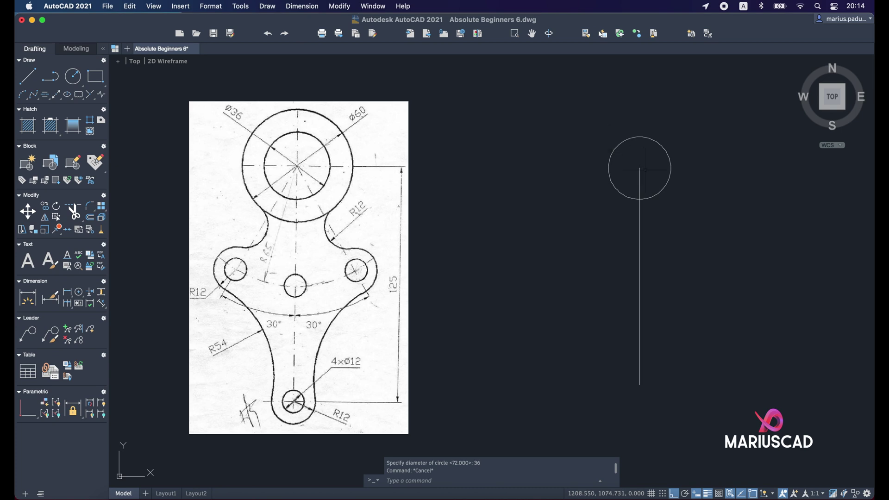
click(649, 172)
click(637, 175)
key(Escape)
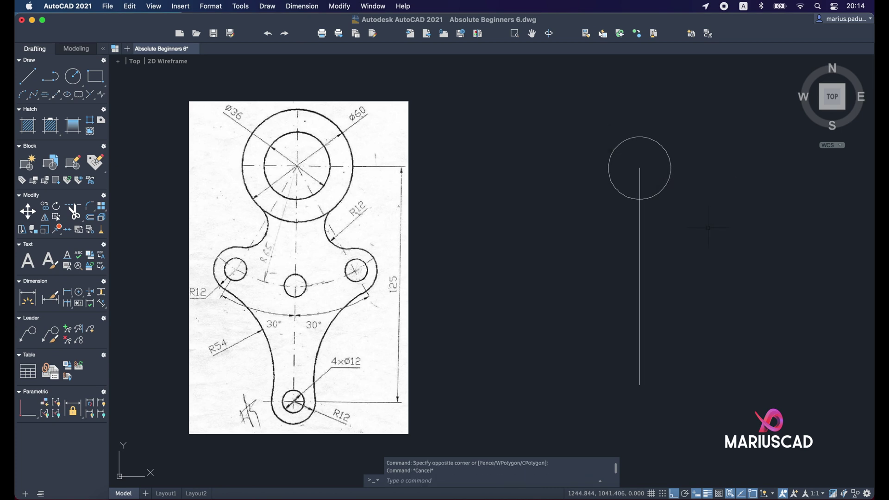
Check that all object snap modes are enabled in the Drafting Settings and accept them
text(dse)
key(Return)
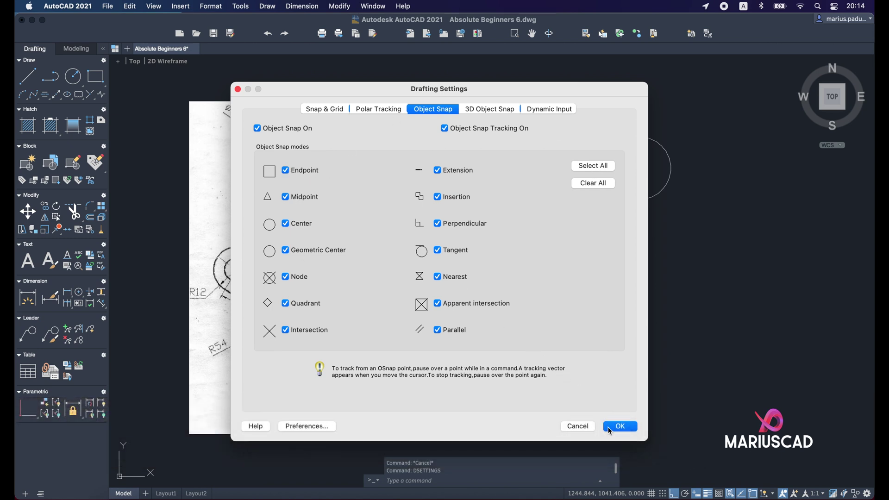
click(609, 427)
click(690, 258)
key(Escape)
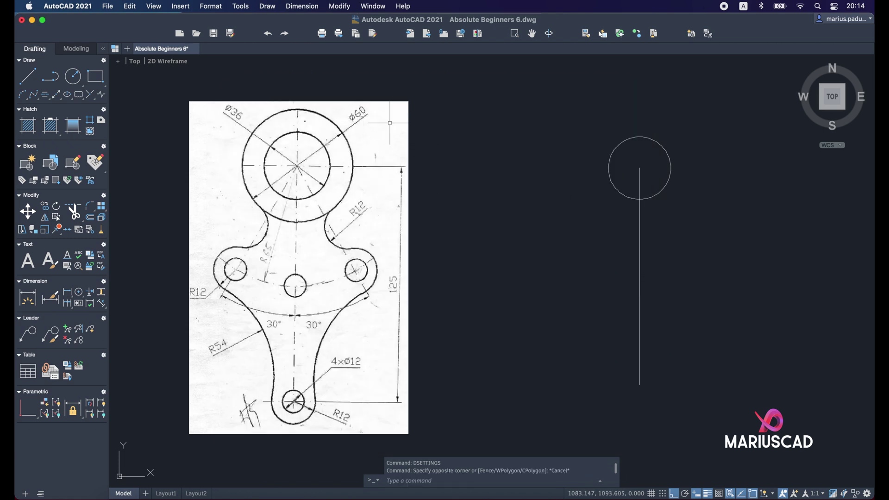
Draw a concentric circle of diameter 60 around the existing circle at the line's upper endpoint
text(circl)
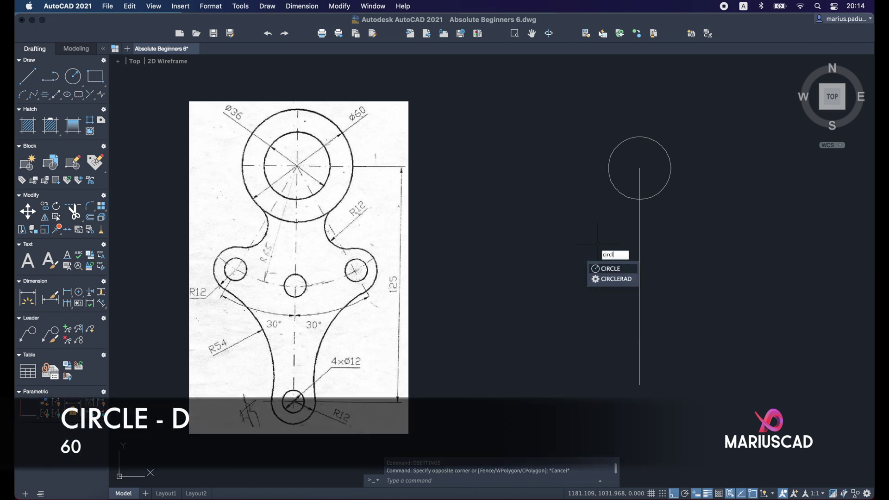
key(Return)
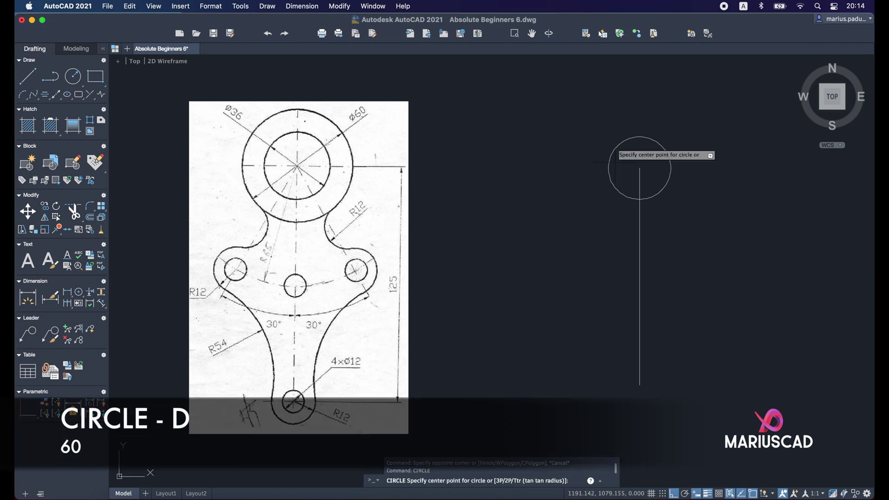
click(639, 168)
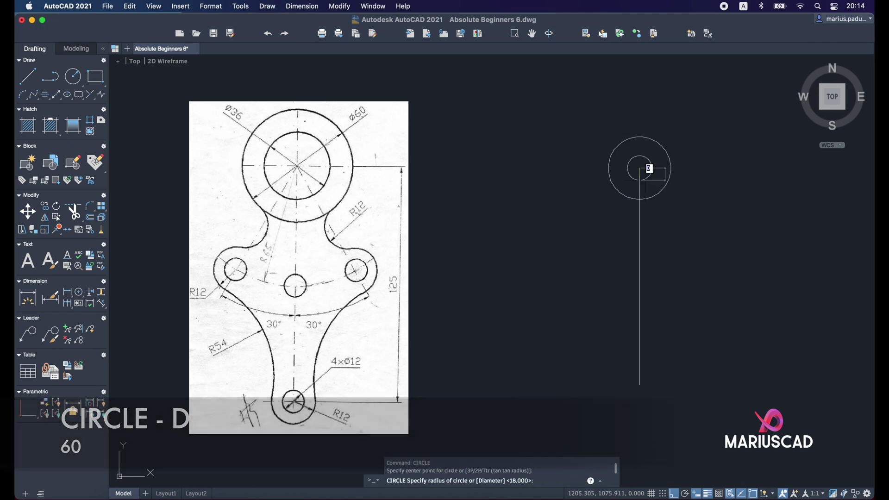
text(d)
key(Return)
text(60)
key(Return)
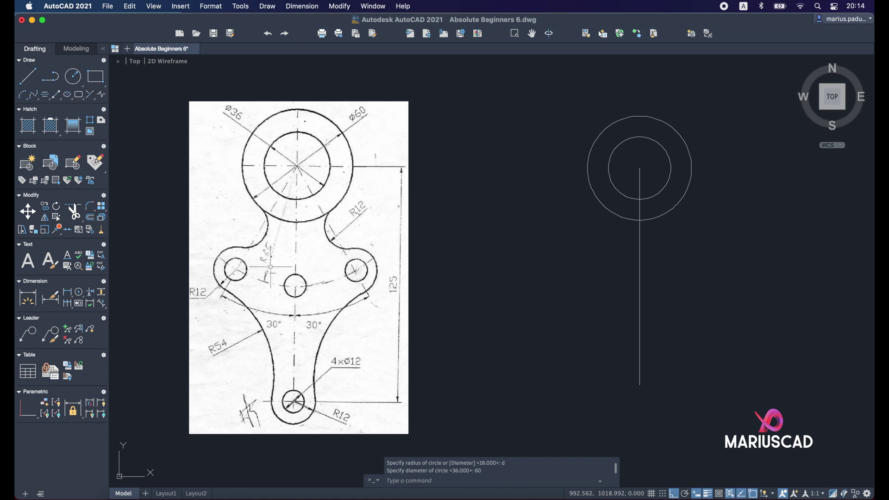
Draw a construction circle of radius 65 centred on the upper endpoint of the vertical line
scroll(270, 254, up, 2)
scroll(268, 242, down, 4)
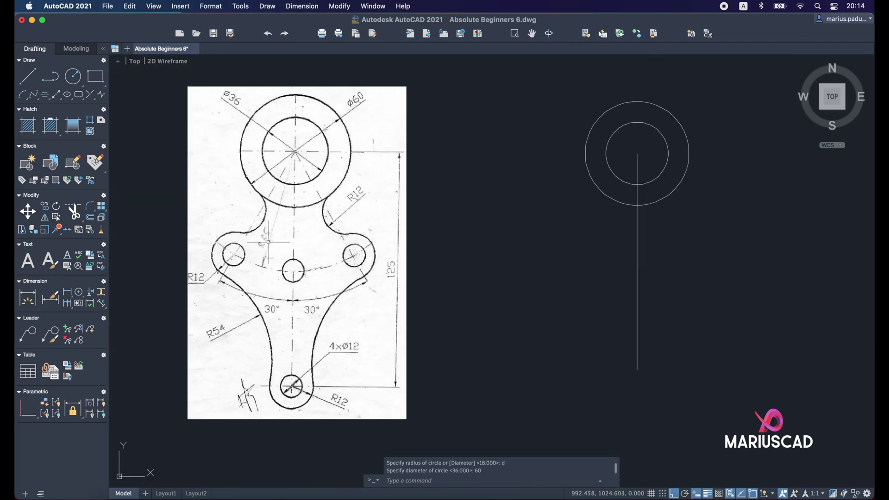
scroll(572, 228, up, 1)
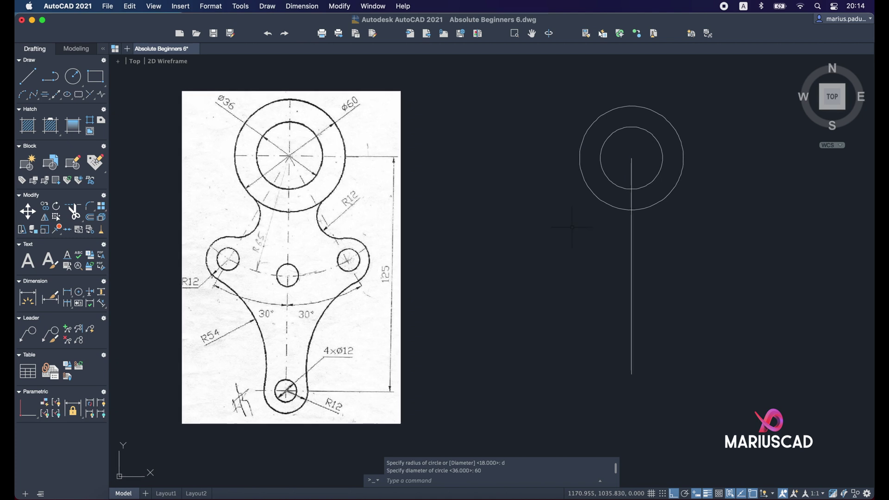
text(circl)
key(Return)
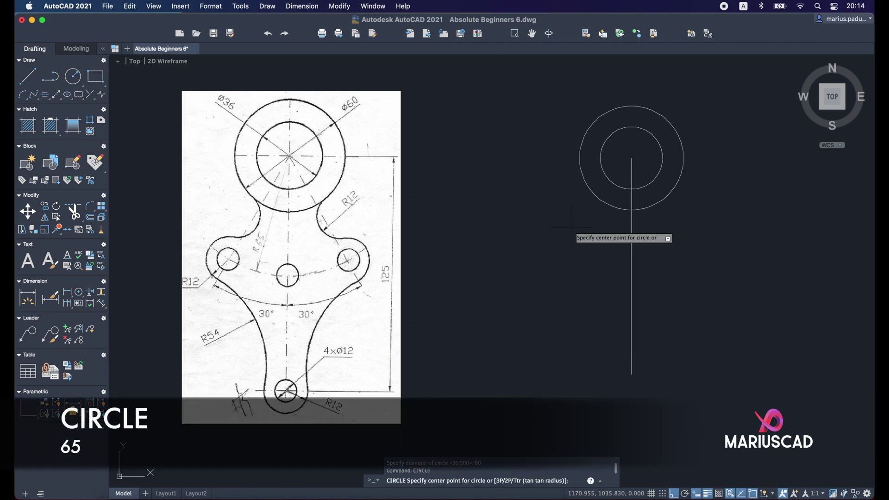
click(631, 158)
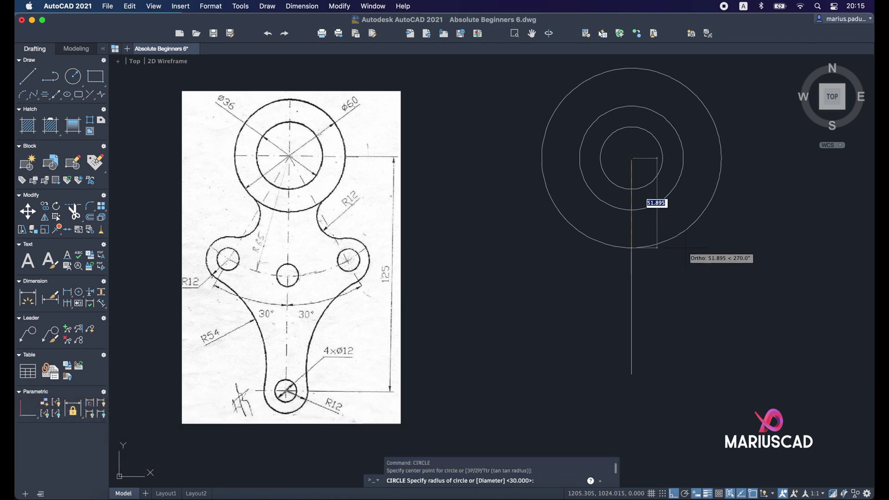
text(65)
key(Return)
key(Escape)
middle_drag(660, 262, 651, 273)
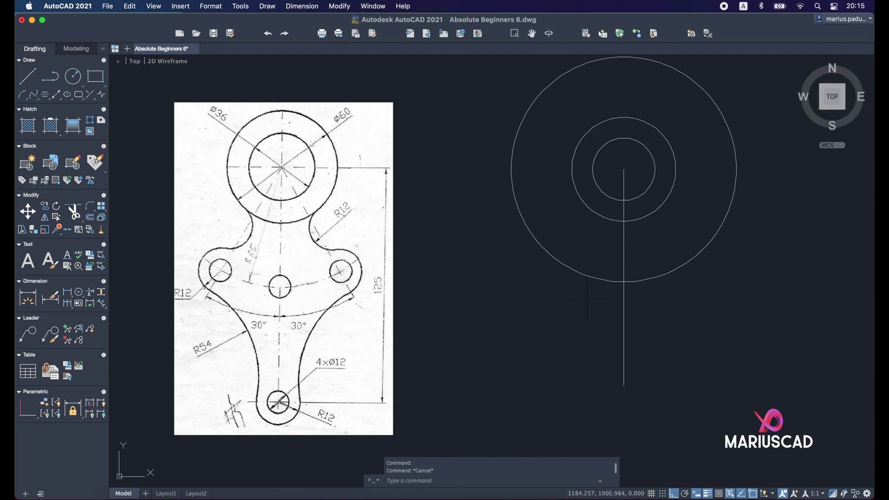
Draw a circle of diameter 12 centred where the vertical line crosses the radius 65 construction circle
click(630, 373)
key(Escape)
text(circl)
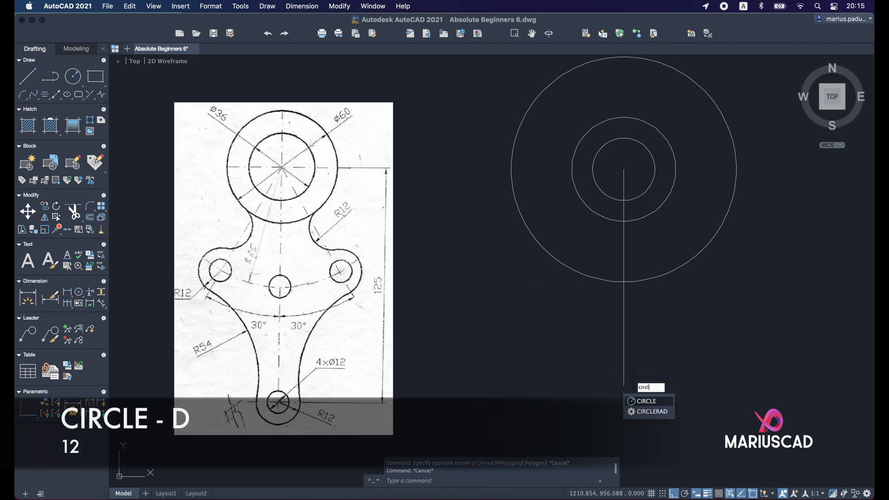
key(Return)
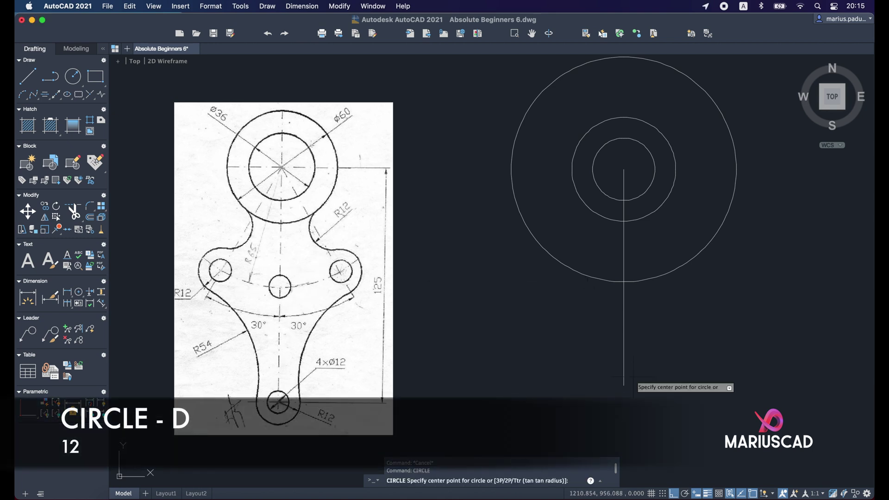
click(624, 281)
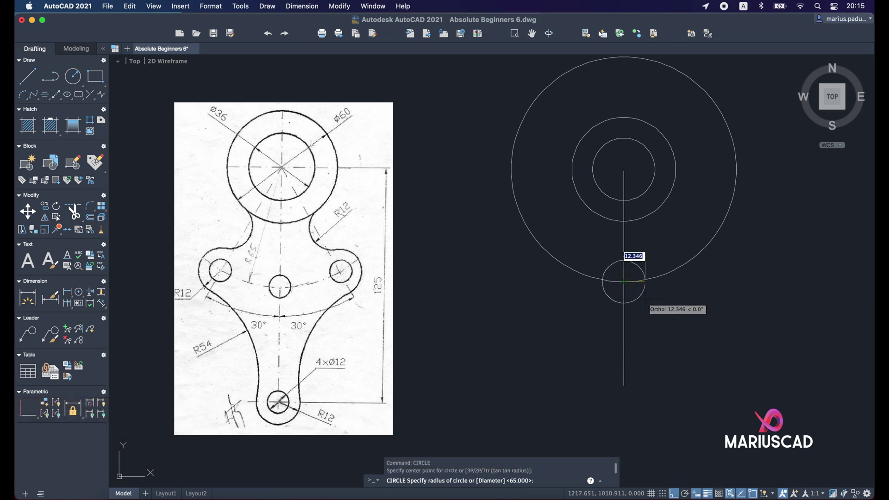
text(d)
key(Return)
text(12)
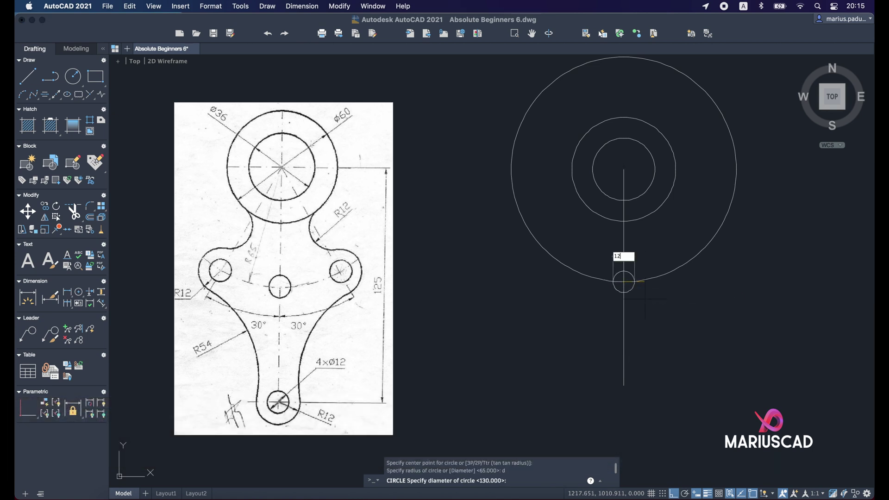
key(Return)
key(Escape)
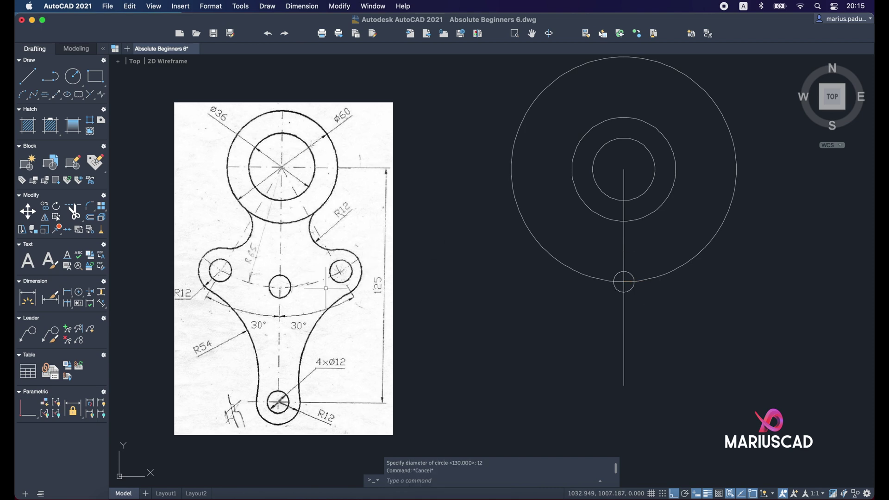
Draw a construction line 100 long from the centre of the concentric circles, sloping down to the right at 60° below horizontal
scroll(325, 289, up, 2)
middle_drag(325, 288, 497, 302)
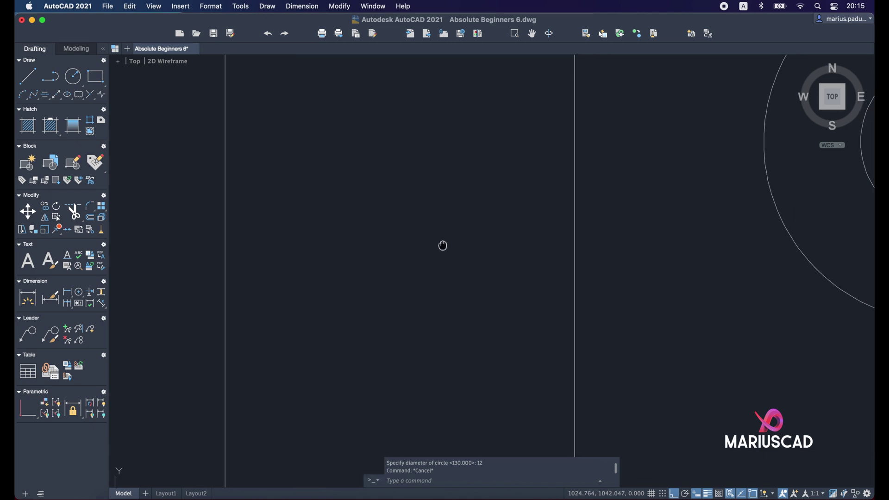
middle_drag(443, 244, 415, 176)
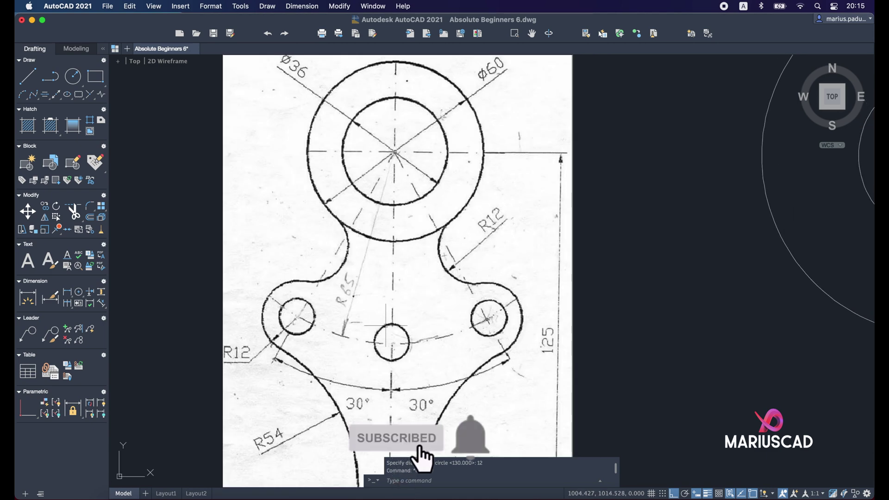
scroll(468, 356, down, 4)
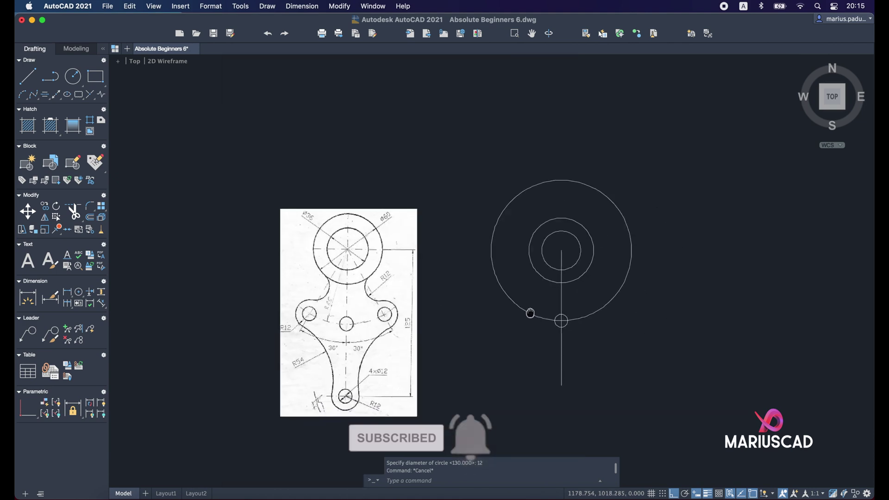
middle_drag(480, 362, 388, 335)
scroll(586, 272, up, 3)
scroll(585, 271, right, 2)
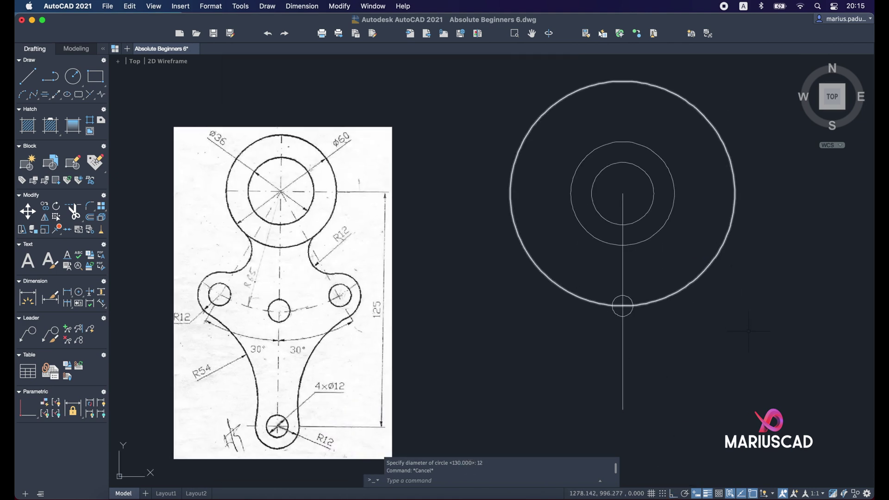
click(711, 349)
key(Escape)
text(line)
key(Return)
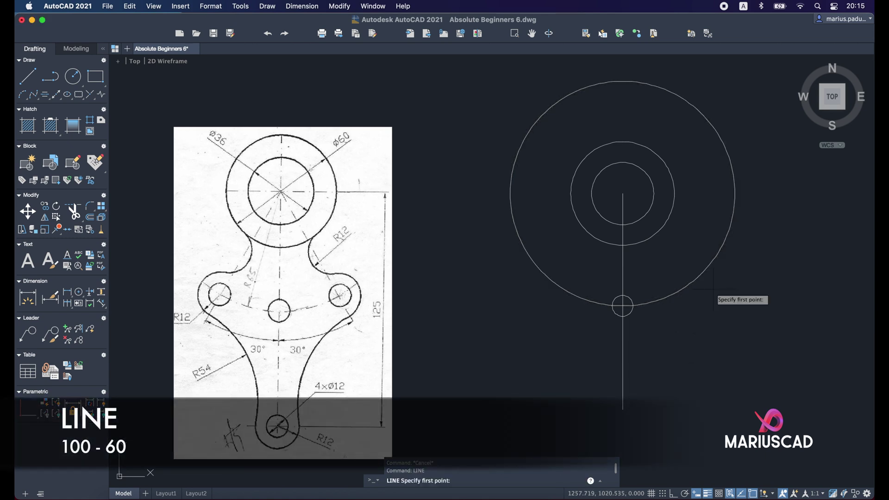
click(623, 194)
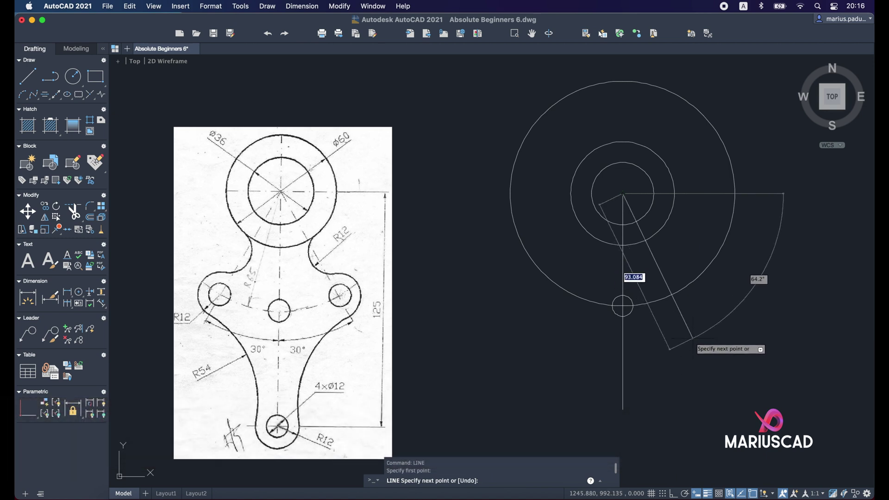
text(100)
key(Tab)
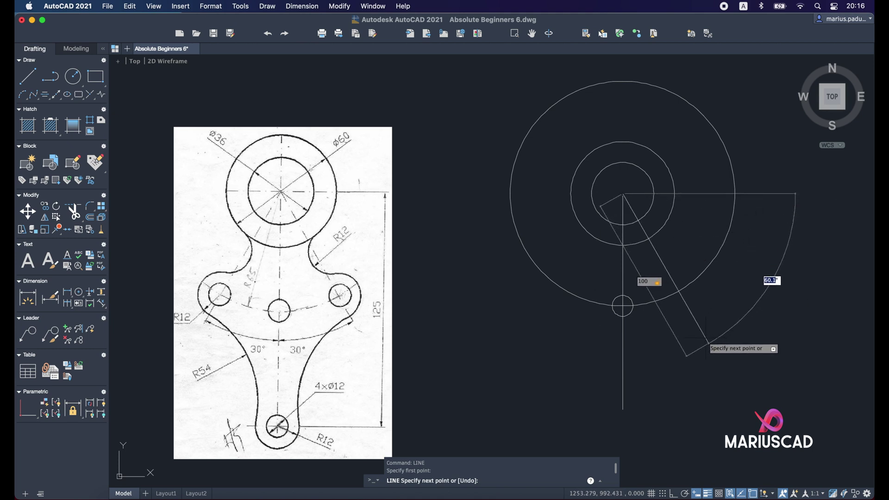
text(60)
key(Return)
key(Escape)
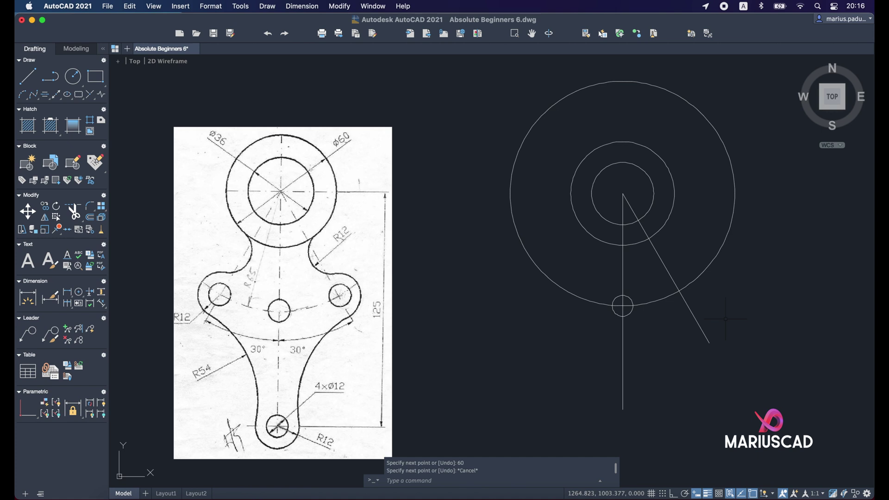
Measure the angle between the sloping construction line and the vertical line
text(meas)
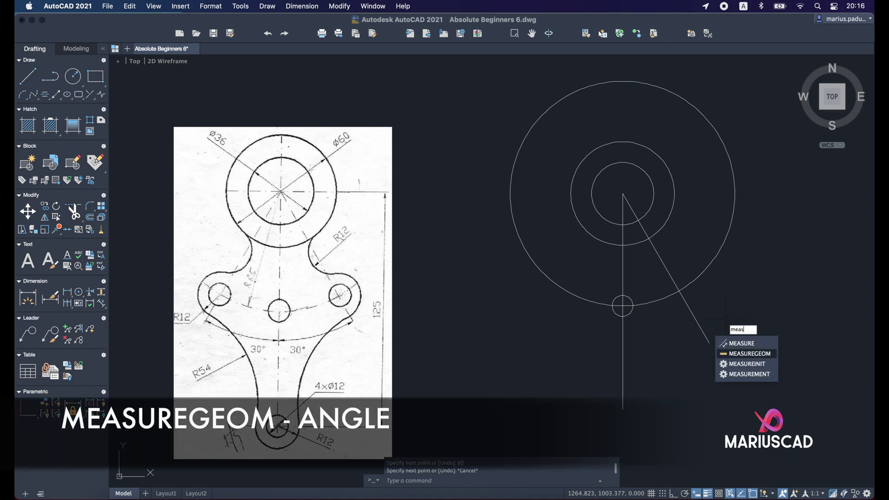
key(Return)
text(angle)
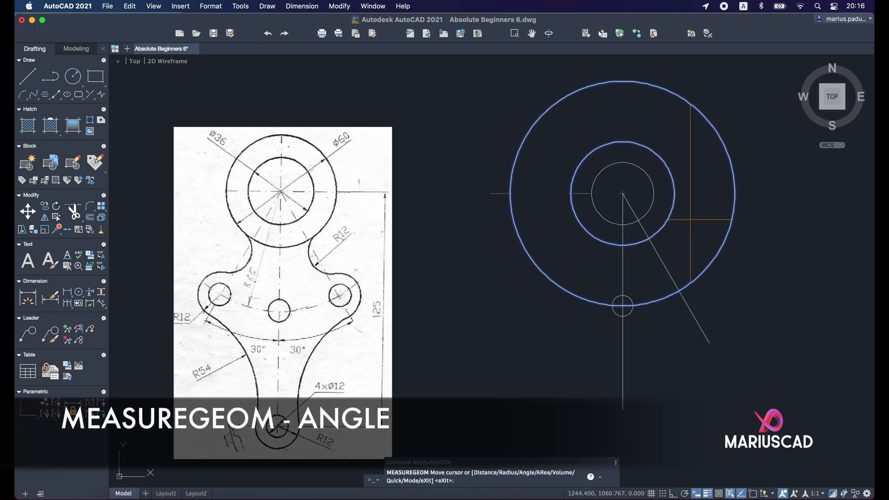
key(Return)
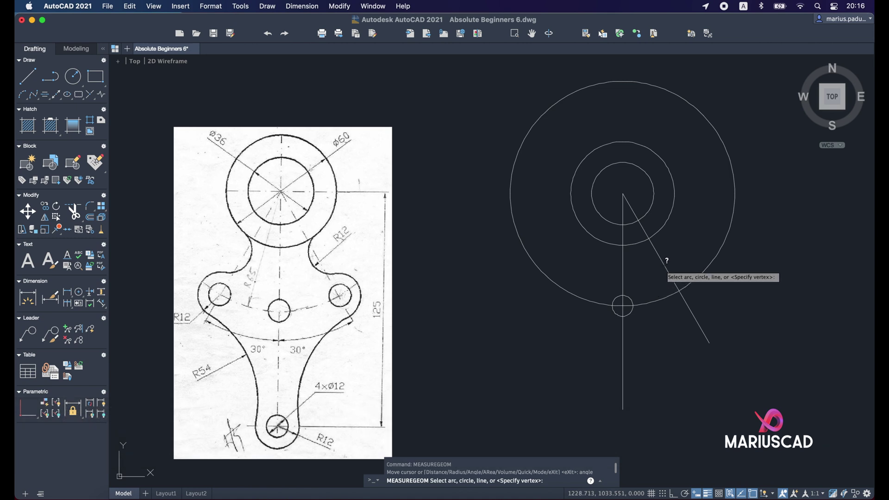
click(654, 261)
click(622, 267)
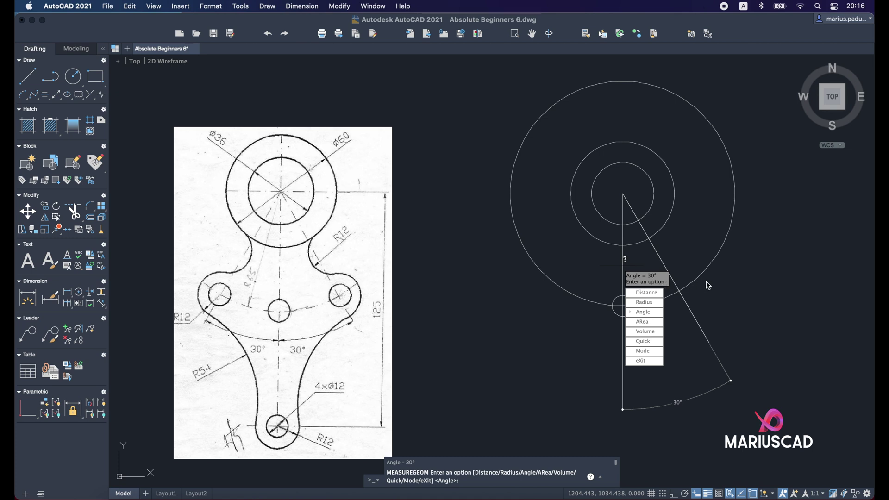
key(Escape)
key(Escape)
Copy the diameter 12 circle from its centre to where the sloping line crosses the radius 65 construction circle
click(615, 299)
text(c)
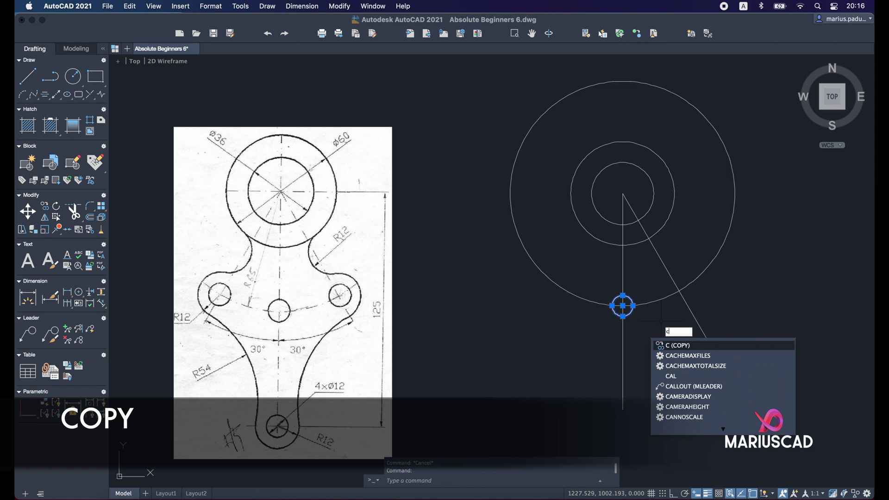
key(Return)
click(622, 305)
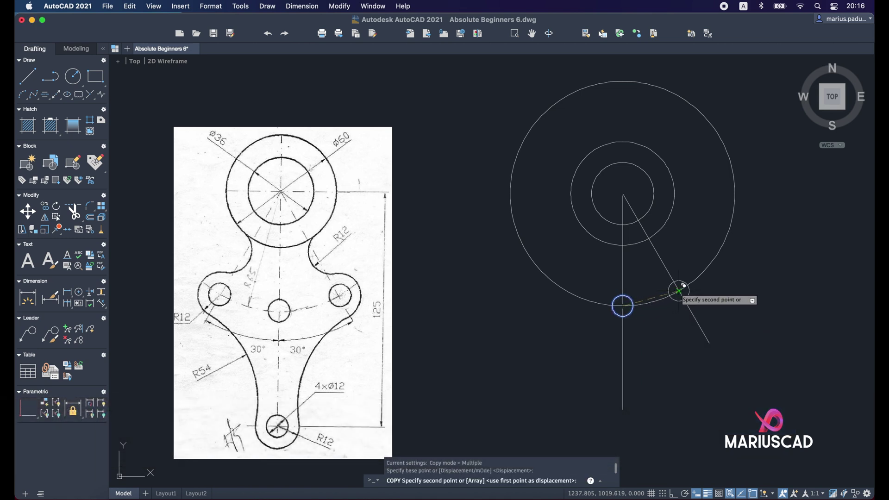
click(678, 291)
key(Escape)
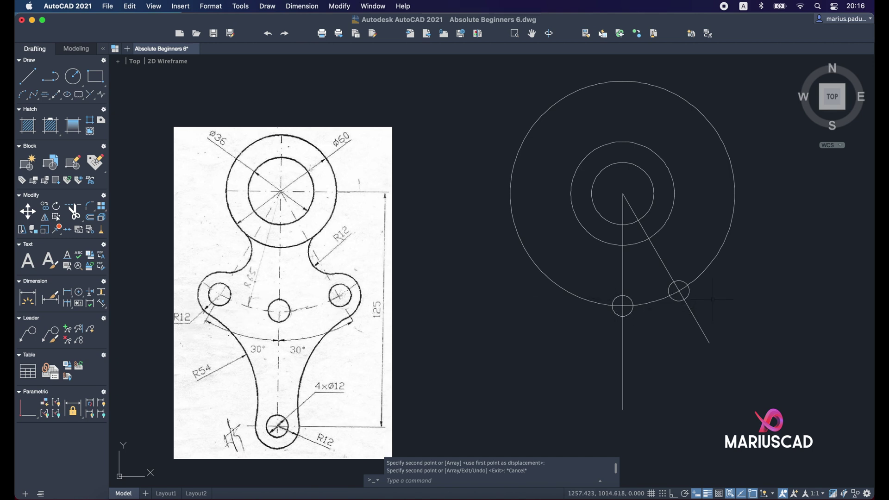
Draw a concentric circle of radius 12 around the copied small circle on the sloping line
text(circle)
key(Return)
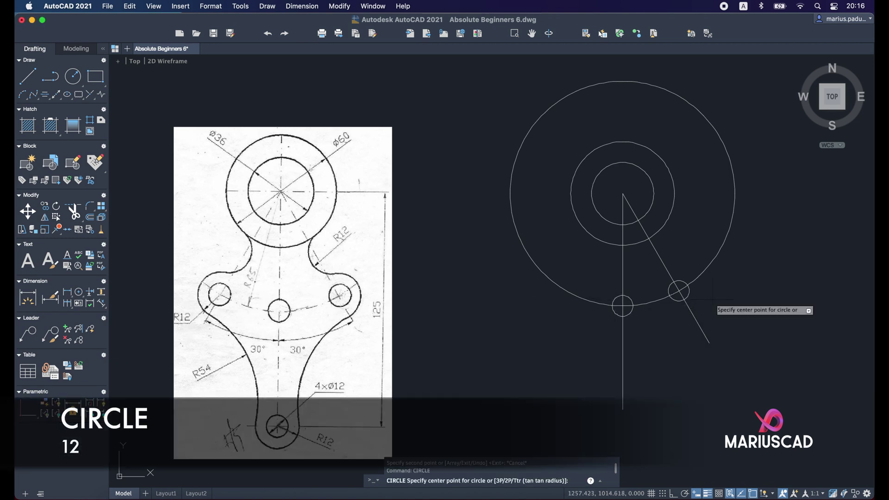
click(679, 292)
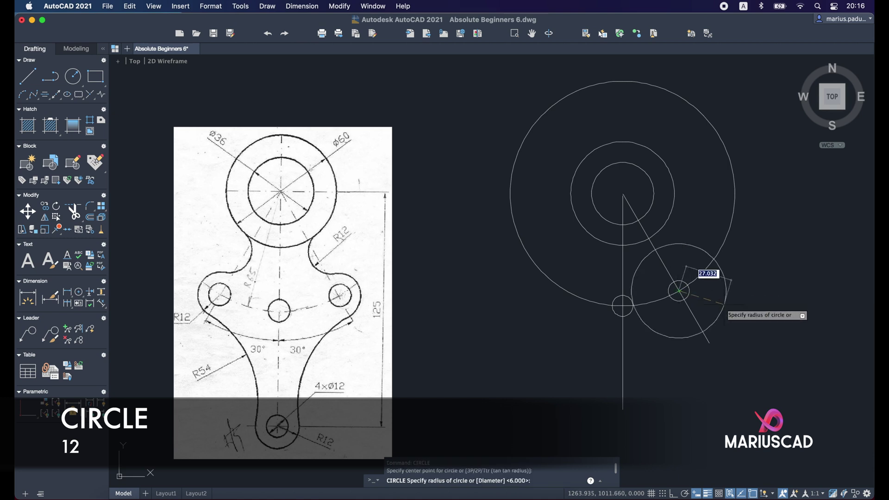
text(12)
key(Return)
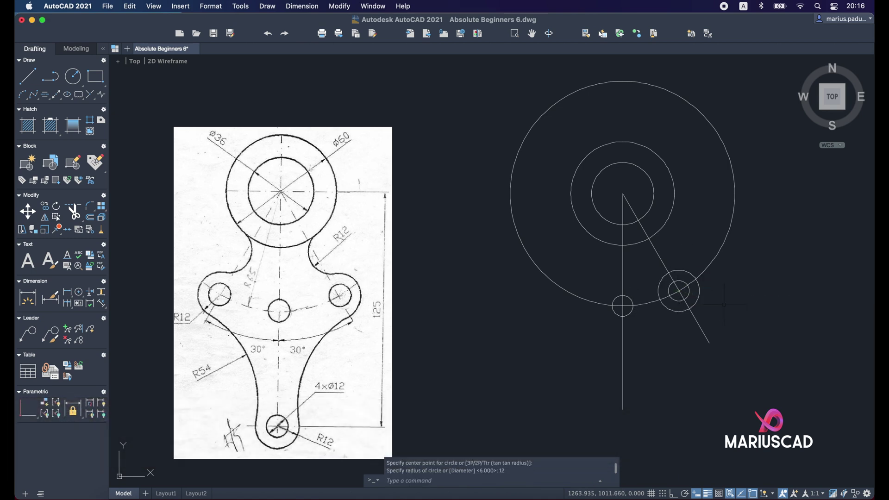
key(Escape)
Delete the radius 65 construction circle and the sloping construction line
click(725, 240)
click(651, 239)
click(699, 267)
key(Delete)
Mirror the right-hand pair of concentric circles about the vertical line, keeping the source objects
text(mirror)
key(Return)
click(711, 319)
click(670, 263)
key(Return)
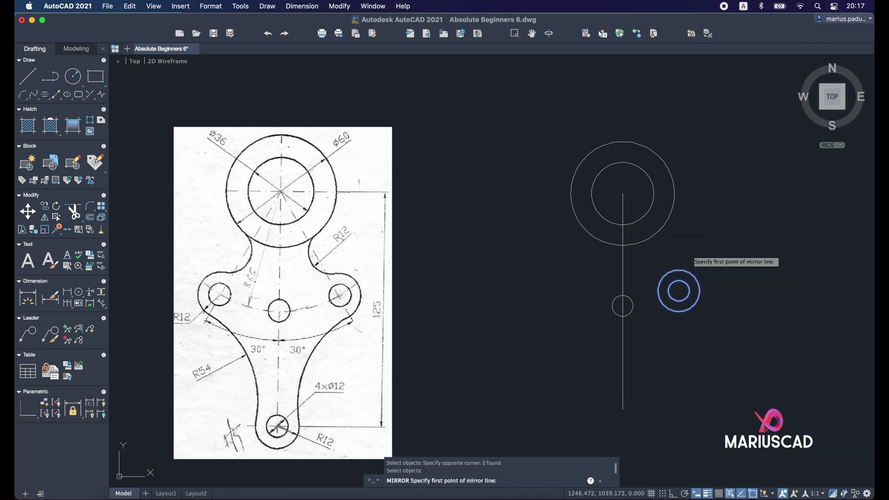
click(622, 193)
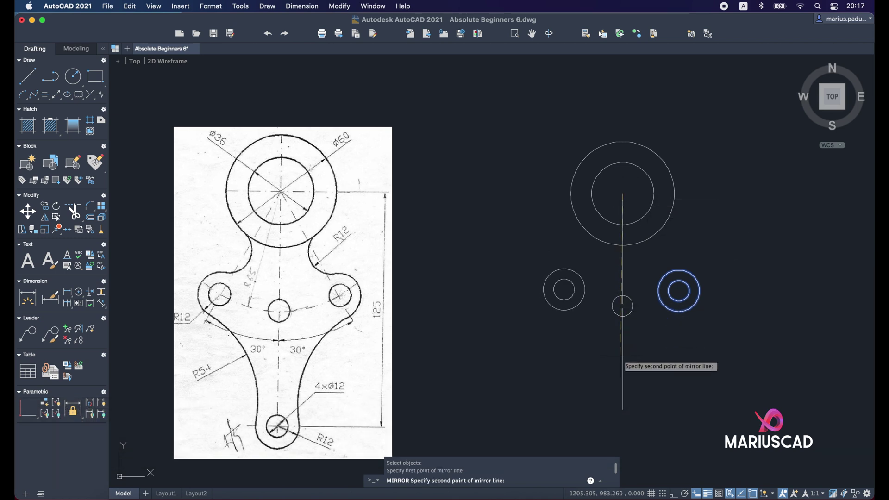
click(623, 410)
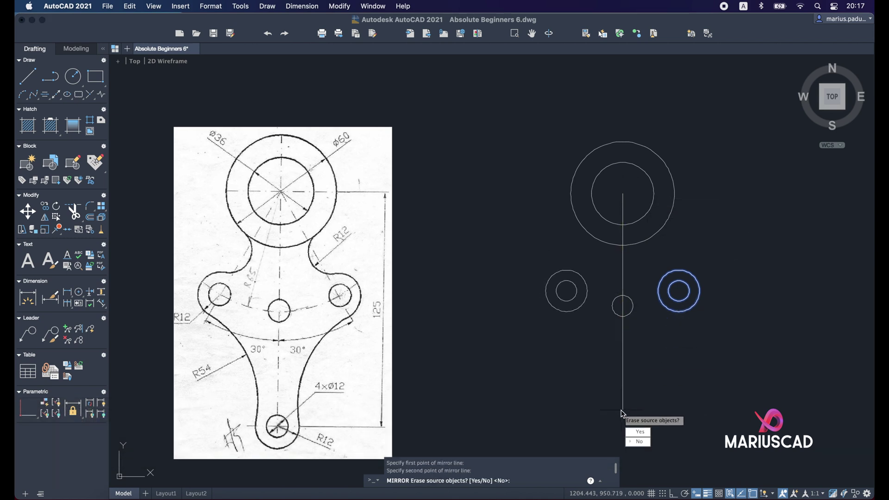
click(637, 442)
key(Escape)
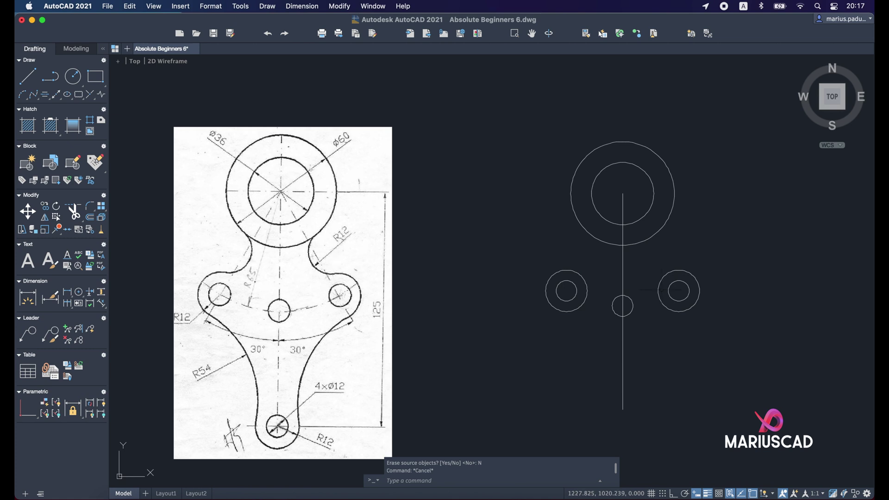
Fillet the diameter 60 circle to the right-hand radius 12 circle with a radius of 12
text(fillet)
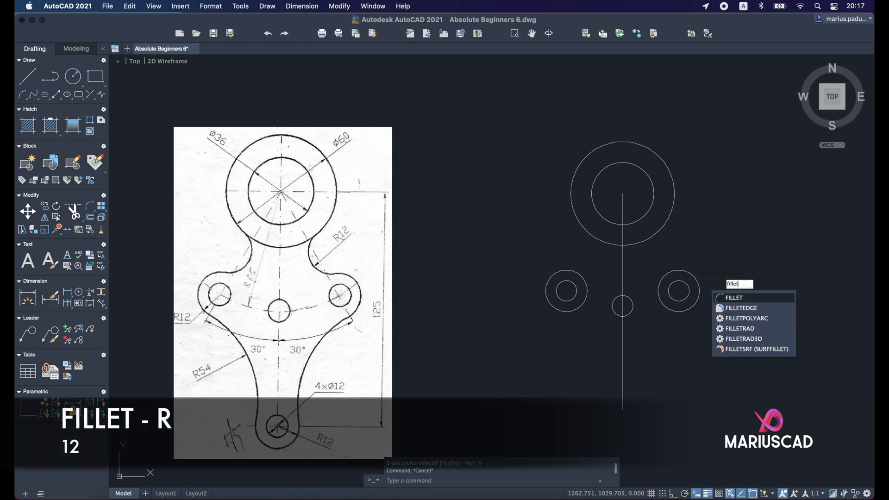
key(Return)
text(r)
key(Return)
text(12)
key(Return)
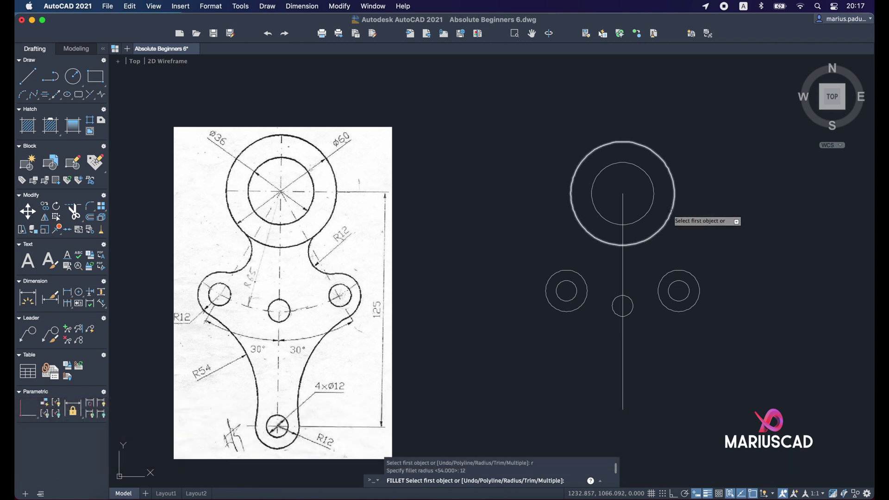
click(670, 212)
click(685, 274)
Fillet the diameter 60 circle to the left-hand radius 12 circle with a radius of 12
text(fillet)
key(Return)
text(r)
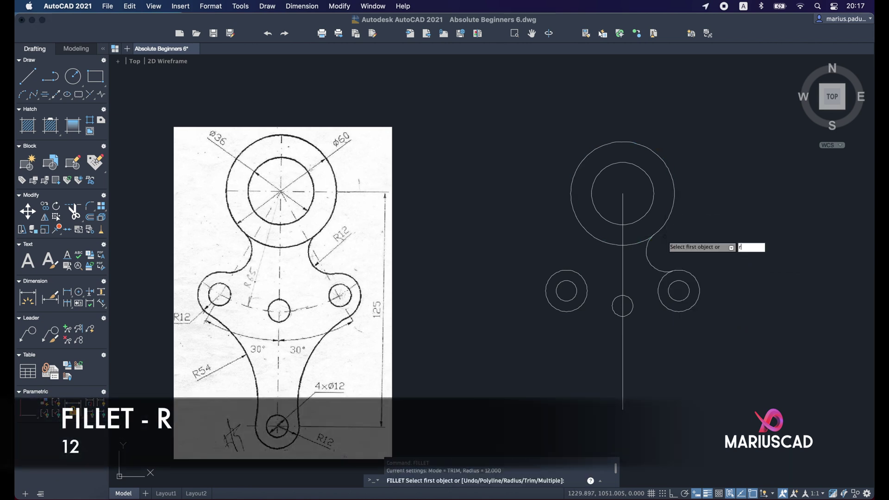
key(Return)
text(12)
key(Return)
click(574, 217)
click(561, 270)
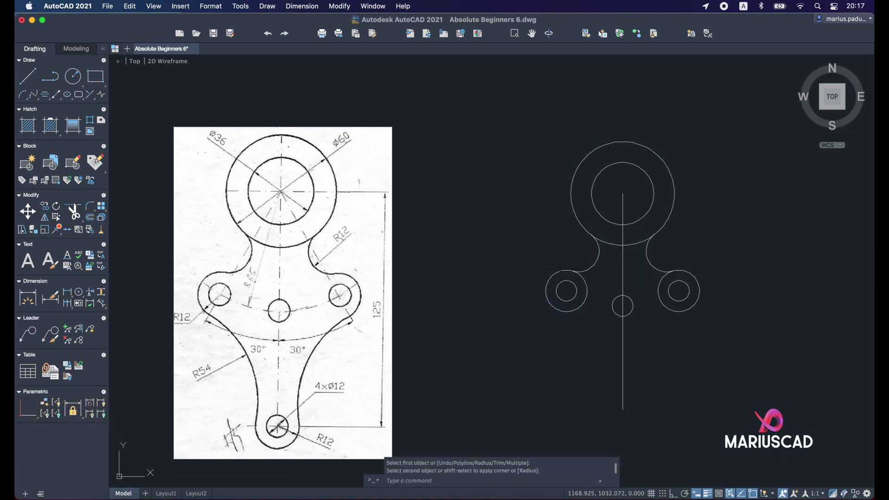
key(Escape)
Copy the right-hand pair of concentric circles from their centre to the lower end of the vertical line
scroll(560, 318, down, 3)
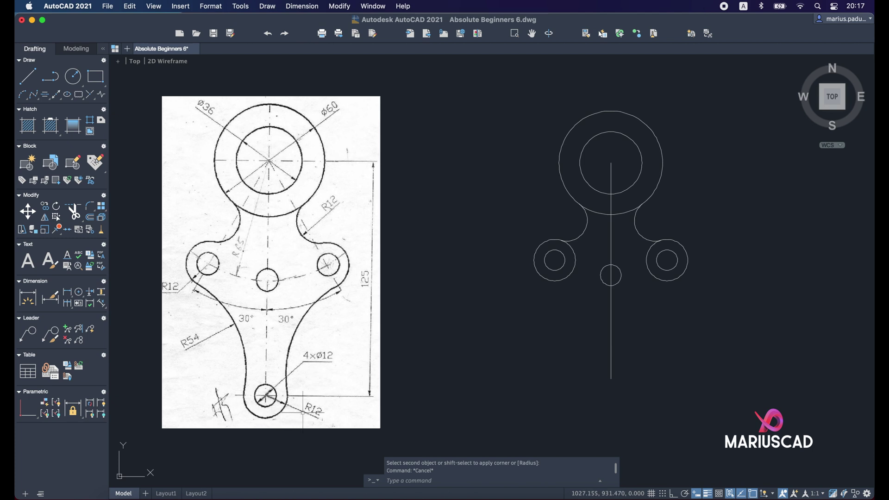
click(705, 323)
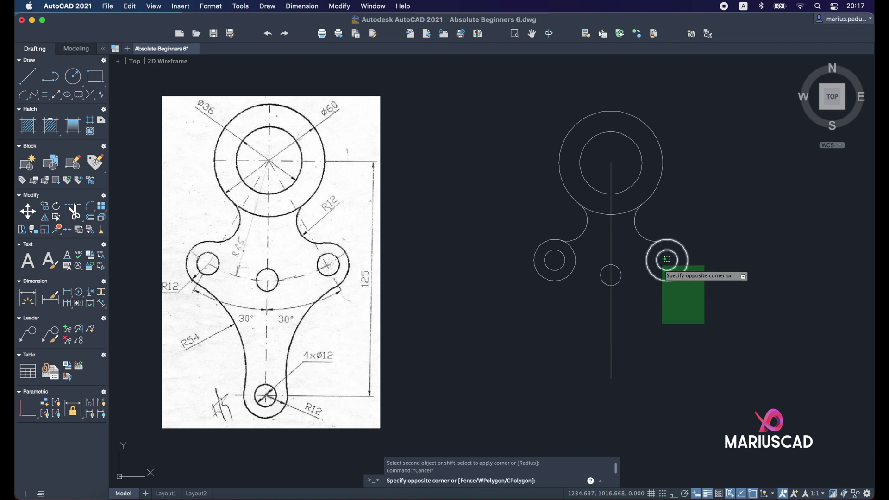
click(662, 270)
text(co)
key(Return)
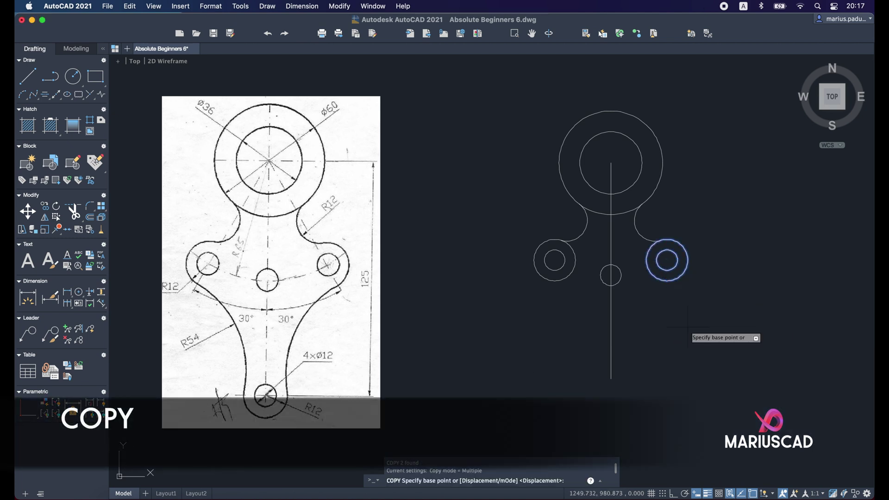
click(667, 260)
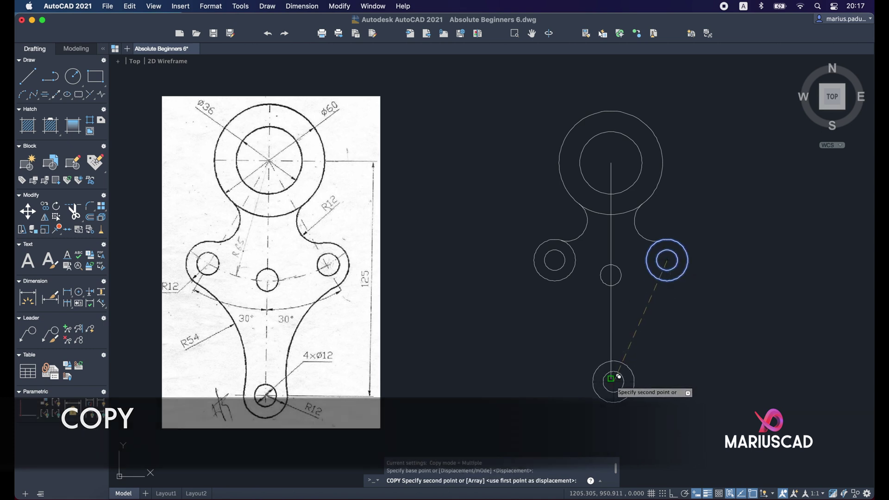
click(611, 378)
key(Escape)
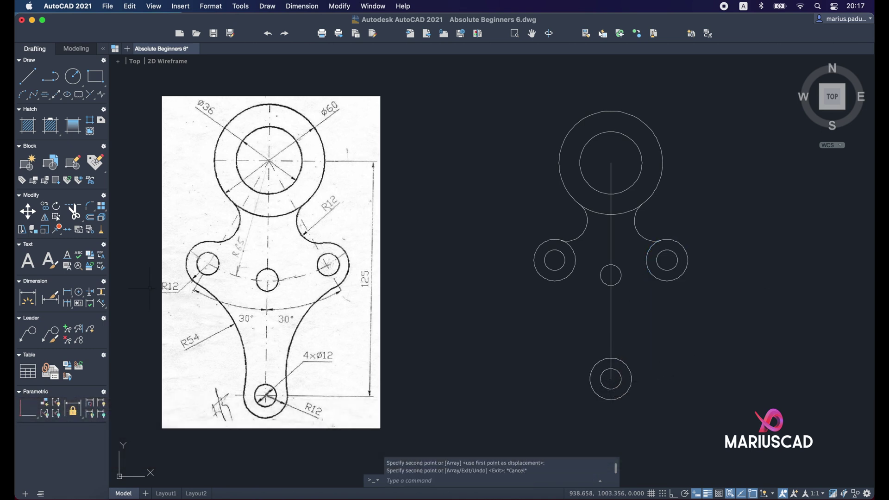
Fillet the left-hand radius 12 circle to the bottom radius 12 circle with a radius of 54
scroll(203, 334, down, 2)
scroll(203, 334, up, 5)
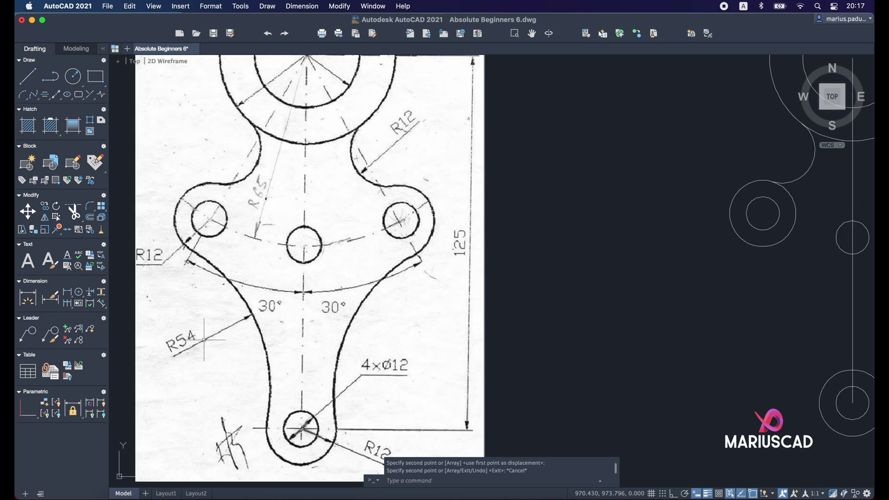
middle_drag(203, 334, 293, 333)
scroll(352, 343, down, 2)
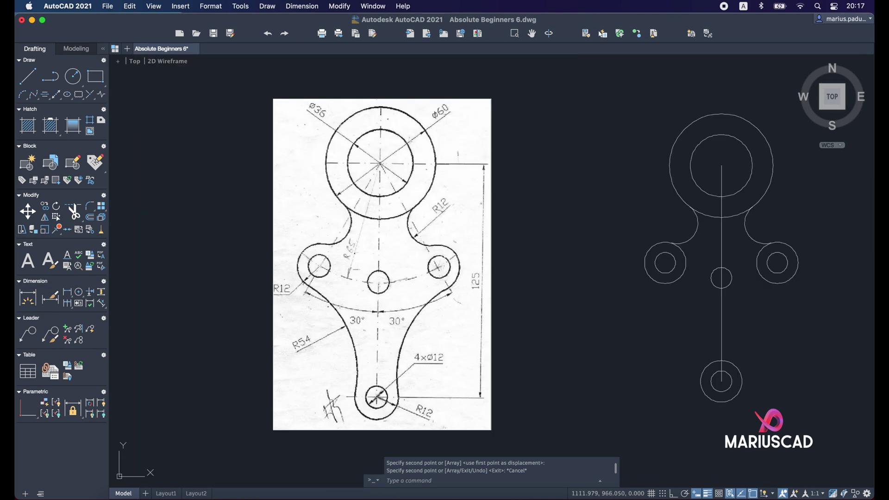
text(fillet)
key(Return)
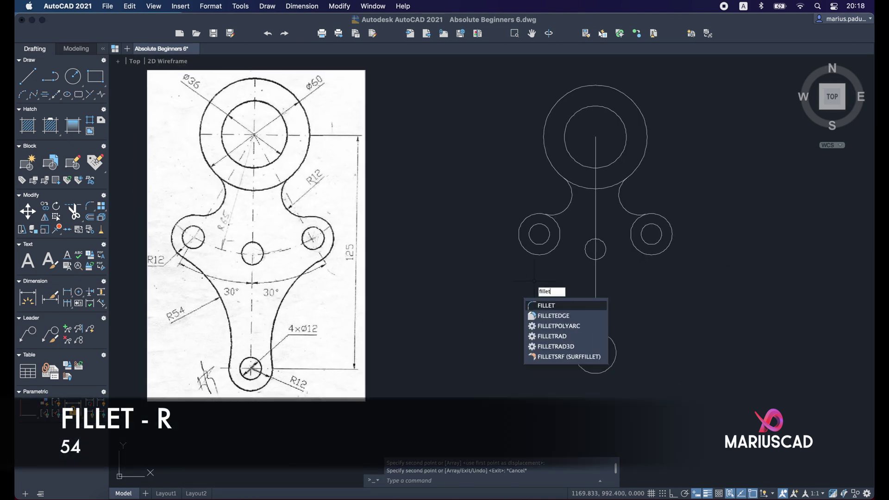
text(r)
key(Return)
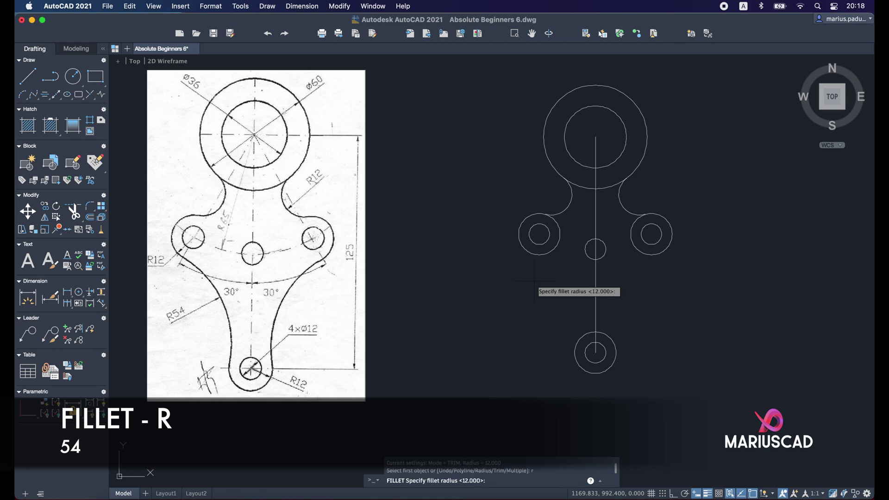
text(54)
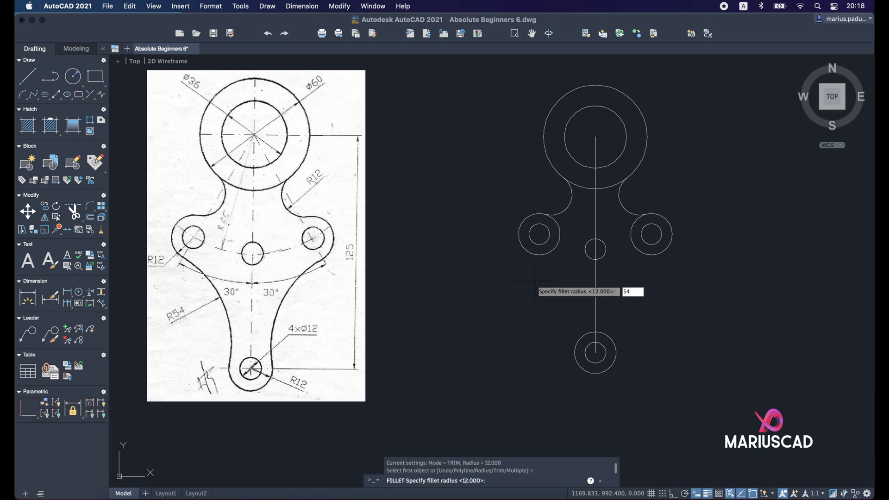
key(Return)
click(532, 252)
click(575, 349)
key(Escape)
Fillet the right-hand radius 12 circle to the bottom radius 12 circle with a radius of 54
key(Escape)
text(fi)
key(Return)
text(r)
key(Return)
text(54)
key(Return)
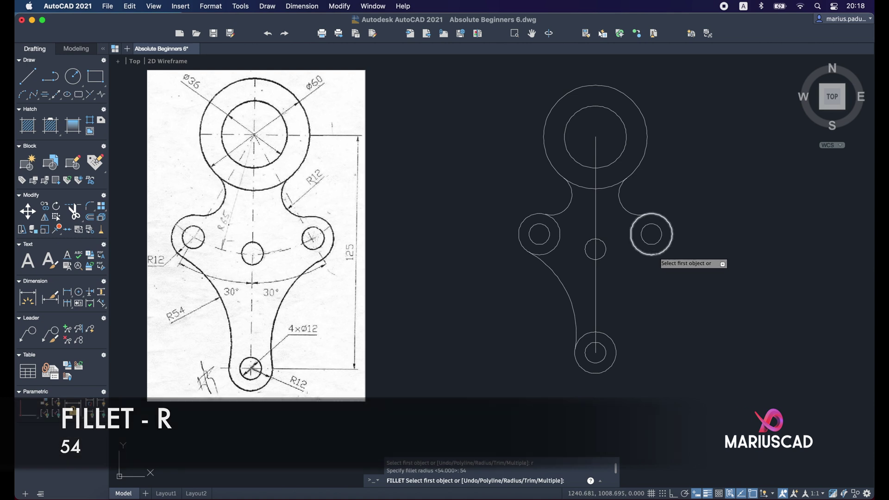
click(654, 256)
click(614, 341)
key(Escape)
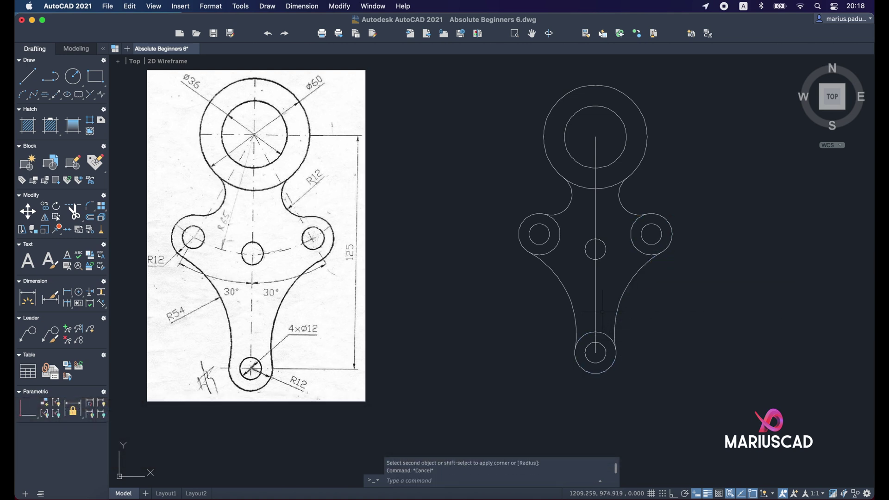
Delete the vertical construction line running between the large circles and the bottom circles
click(602, 311)
click(584, 296)
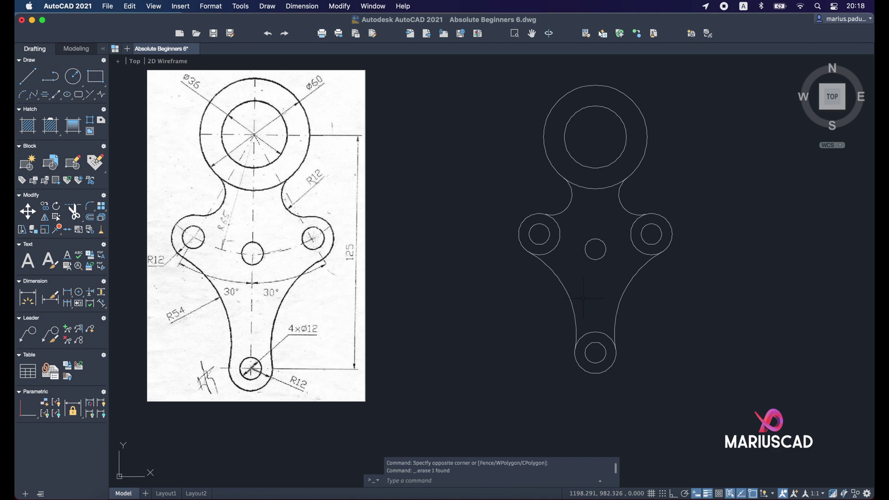
key(Delete)
Trim the inner arcs of the left, right and bottom radius 12 circles, using the whole part as cutting edges
scroll(583, 297, down, 2)
click(660, 358)
click(522, 124)
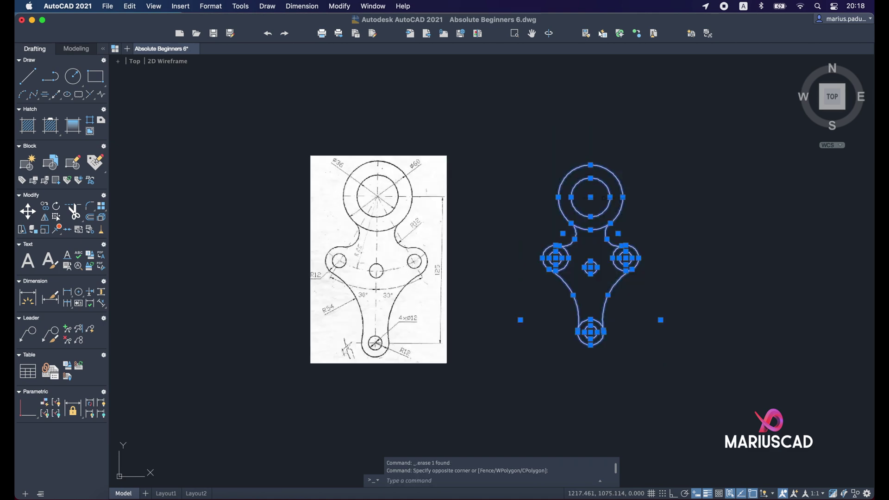
scroll(629, 211, up, 3)
scroll(629, 211, down, 3)
text(tr)
key(Return)
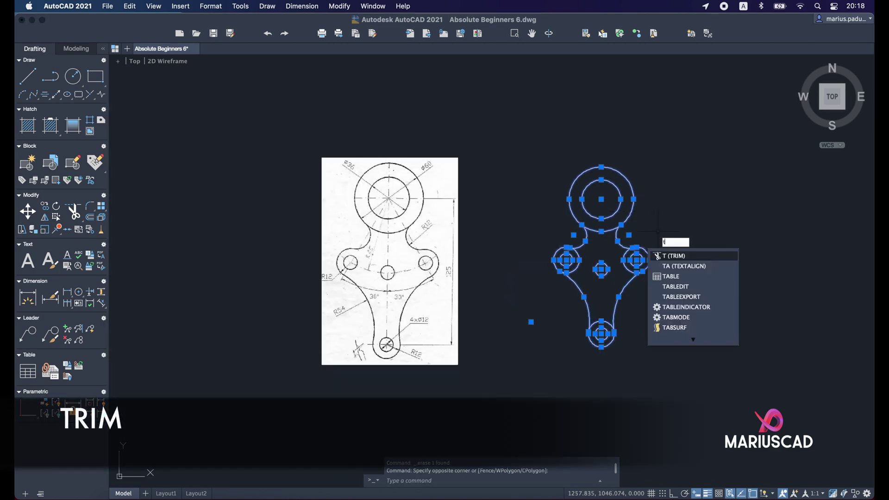
scroll(656, 251, up, 2)
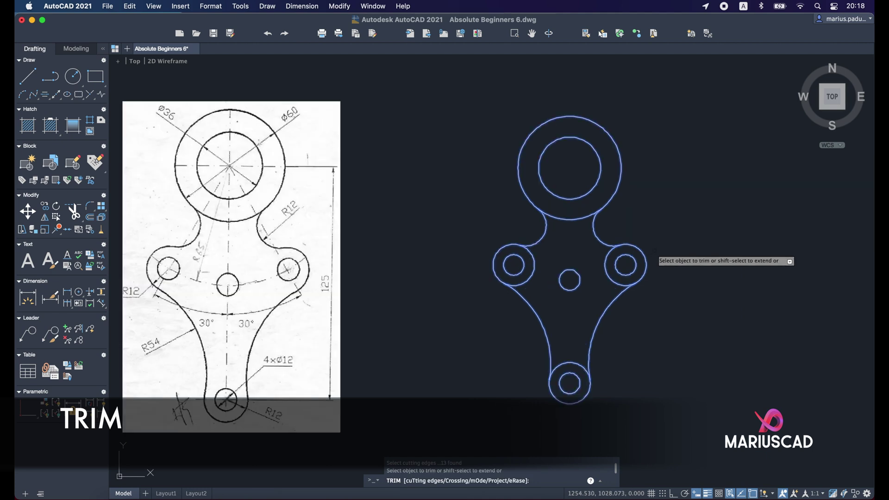
click(607, 258)
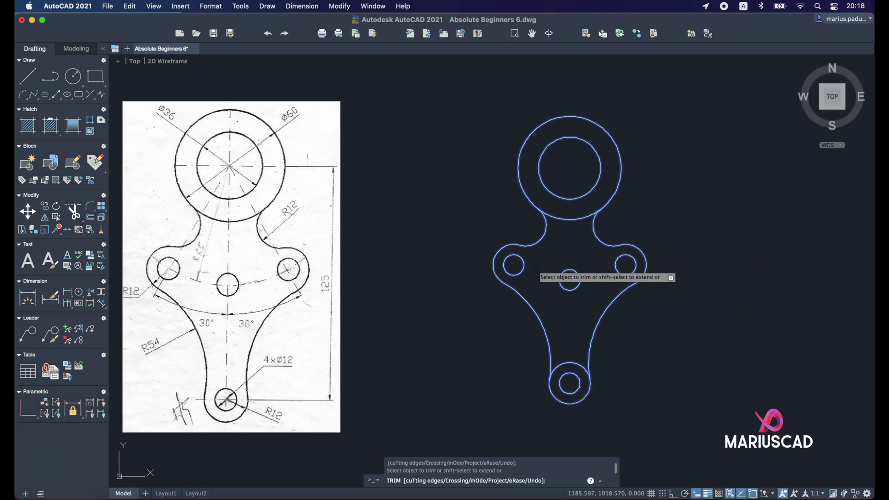
drag(570, 353, 569, 363)
key(Escape)
scroll(634, 349, down, 2)
scroll(667, 347, up, 2)
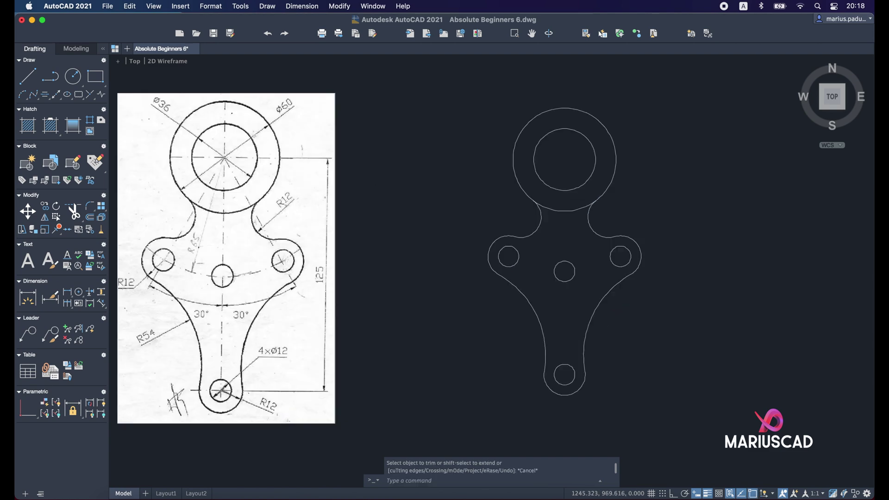
middle_drag(667, 347, 709, 368)
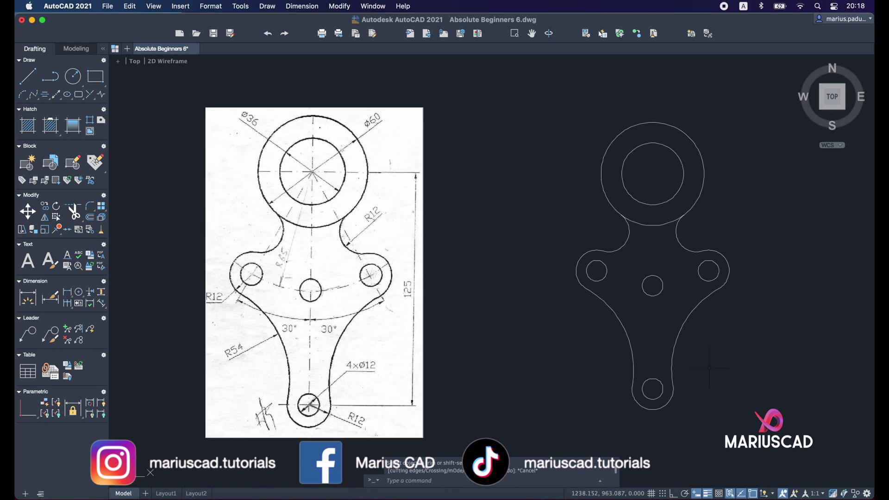